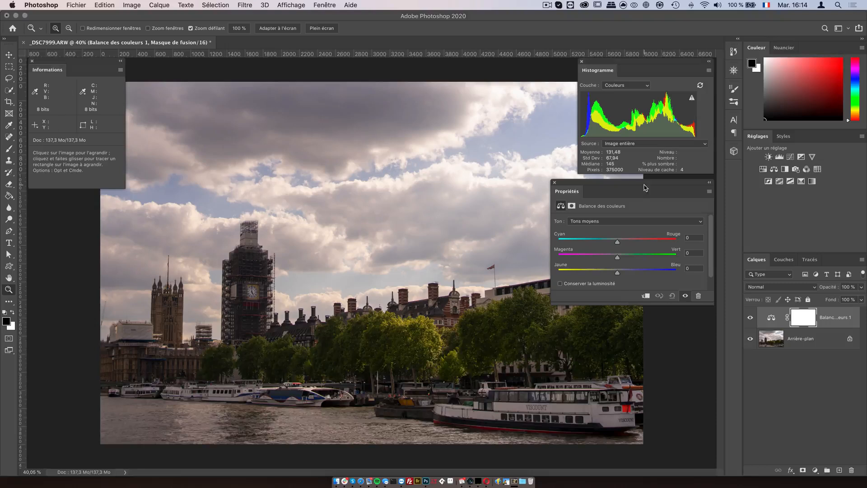
Step: Examine the histogram's level readouts across the tonal range with the midtones selected
click(597, 222)
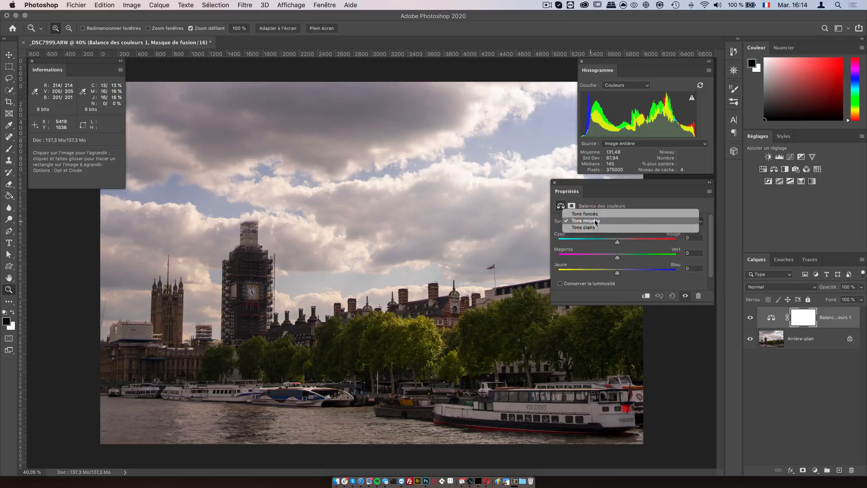
click(609, 193)
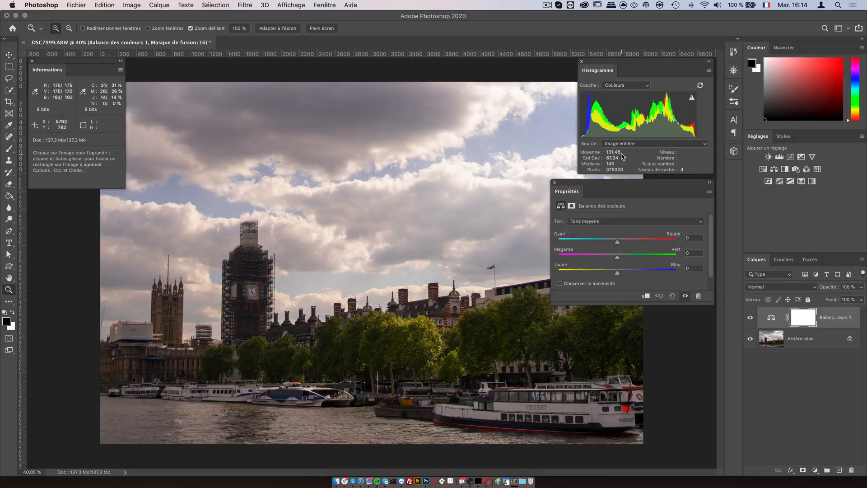
mouse_move(618, 118)
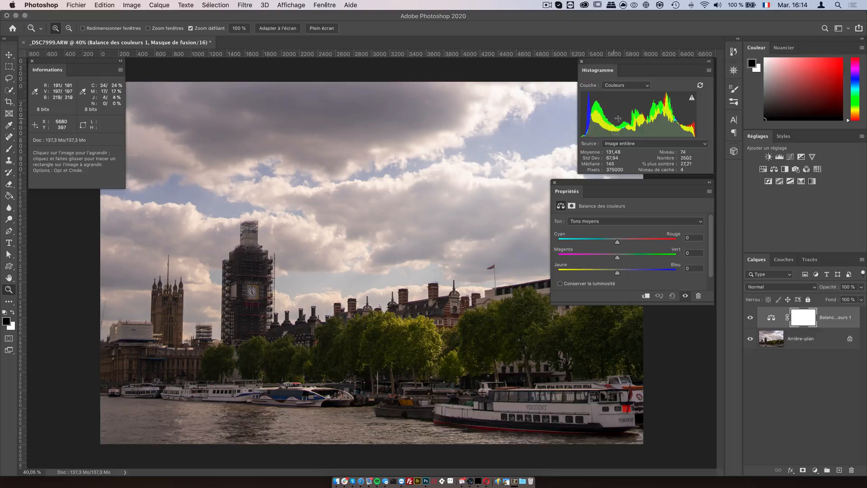
drag(665, 115, 701, 116)
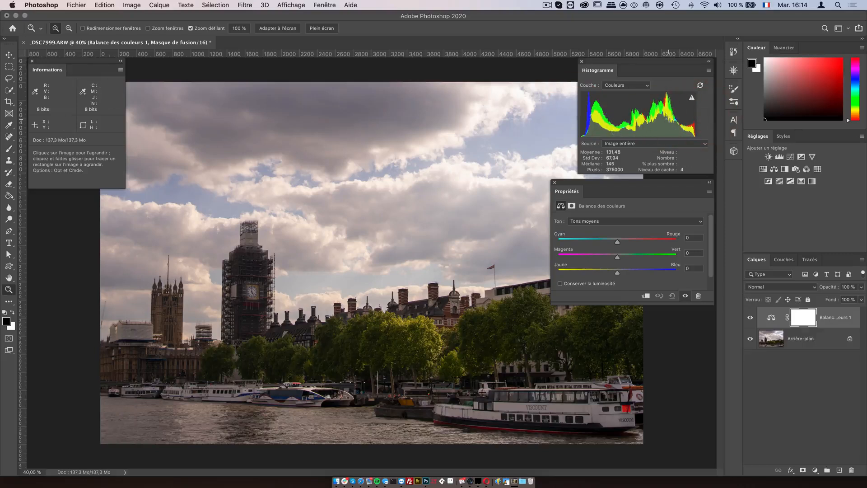
drag(613, 117, 667, 117)
Step: Switch the Color Balance tone range to Tons clairs
click(611, 221)
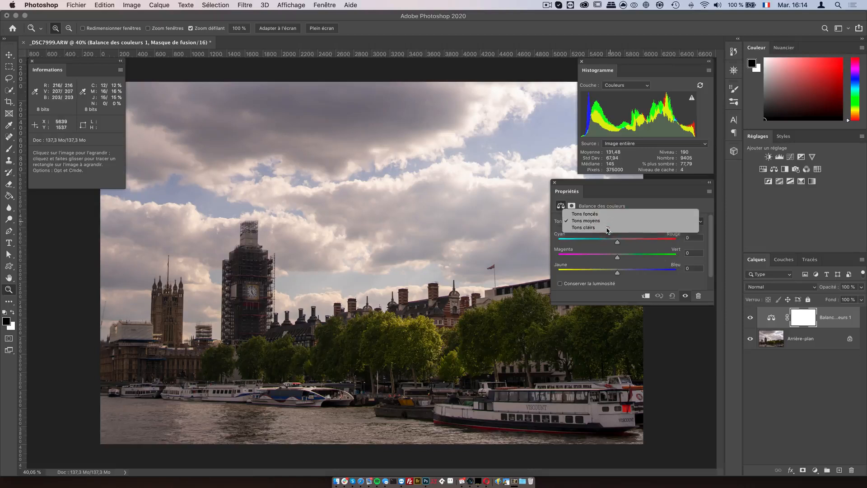
click(607, 228)
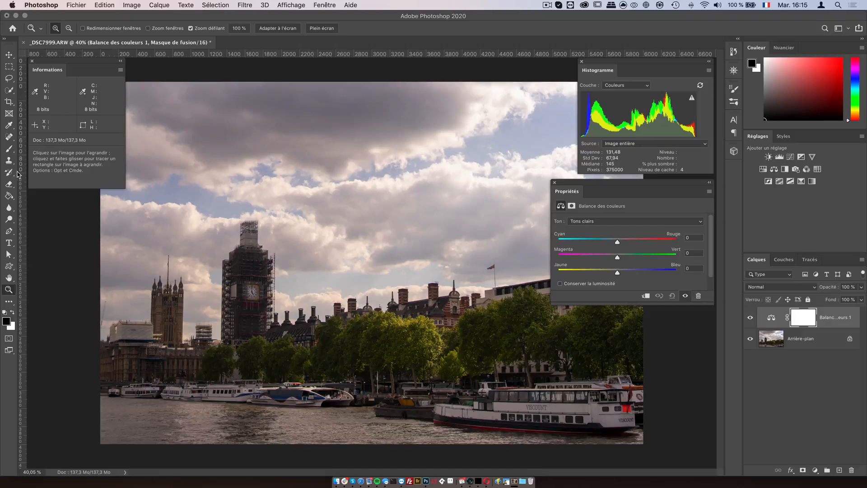
Step: Place four color sampler points on the clouds, the boat and the riverbank, nudging the last one slightly right
drag(8, 125, 70, 142)
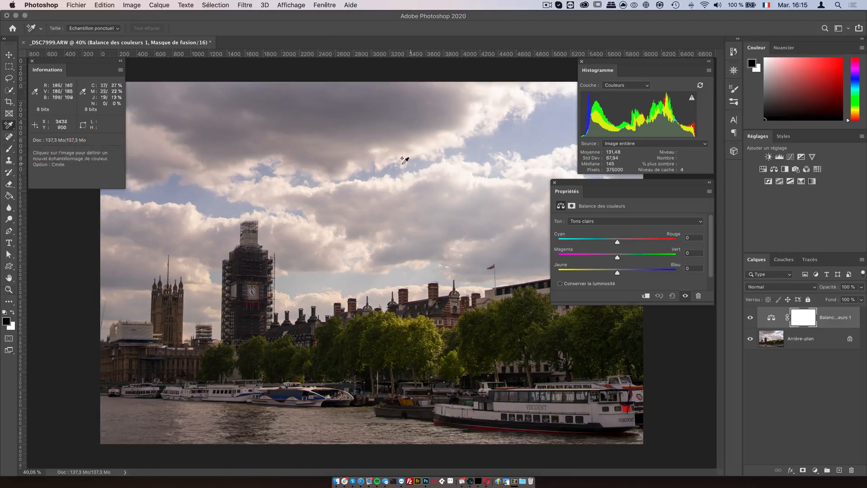
click(456, 167)
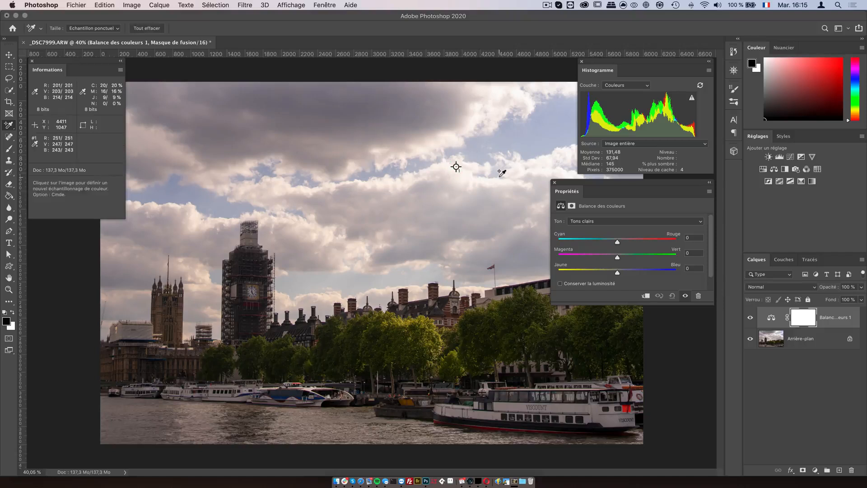
click(315, 236)
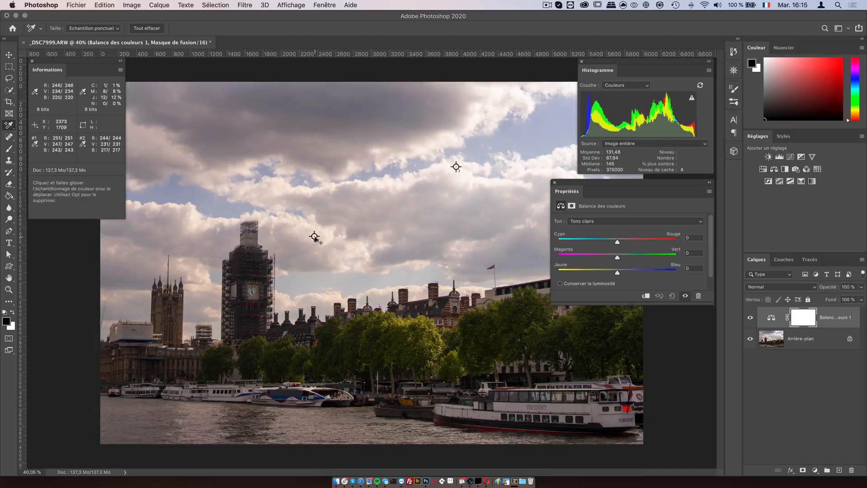
click(610, 420)
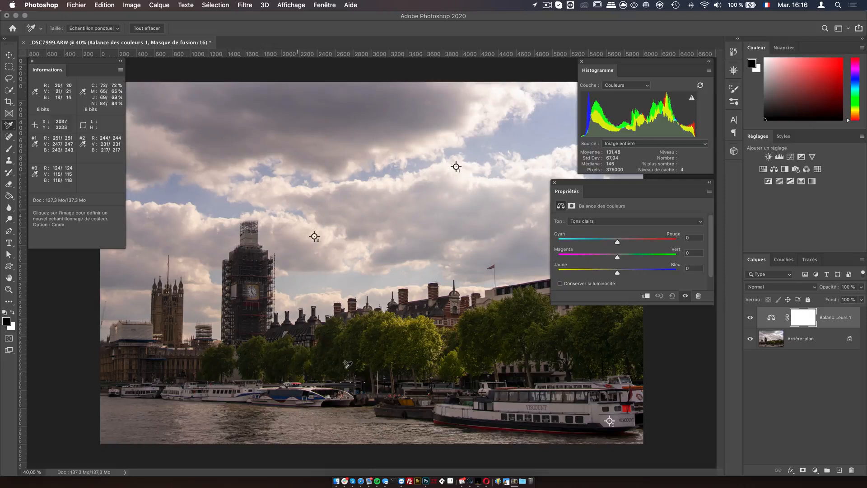
click(334, 401)
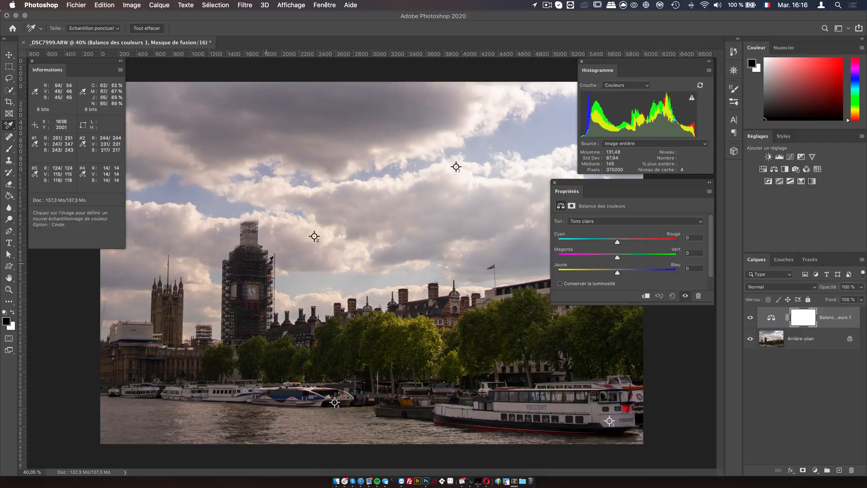
drag(334, 402, 371, 403)
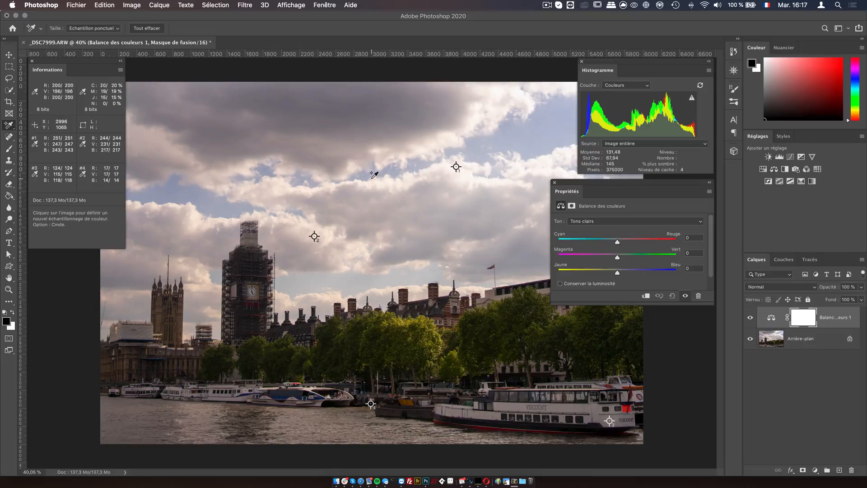
mouse_move(371, 404)
mouse_down()
mouse_move(365, 374)
mouse_move(368, 404)
mouse_up()
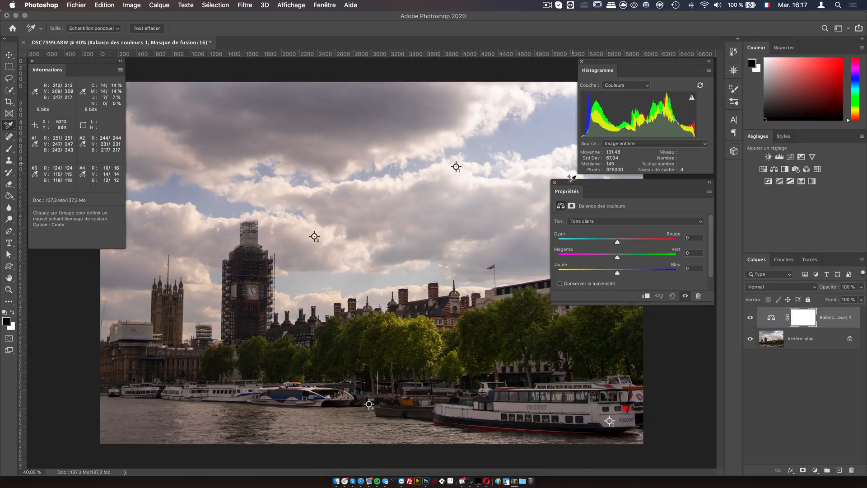
Step: Switch to Tons moyens and set Cyan-Rouge to -10 and Jaune-Bleu to +3
click(627, 221)
click(623, 214)
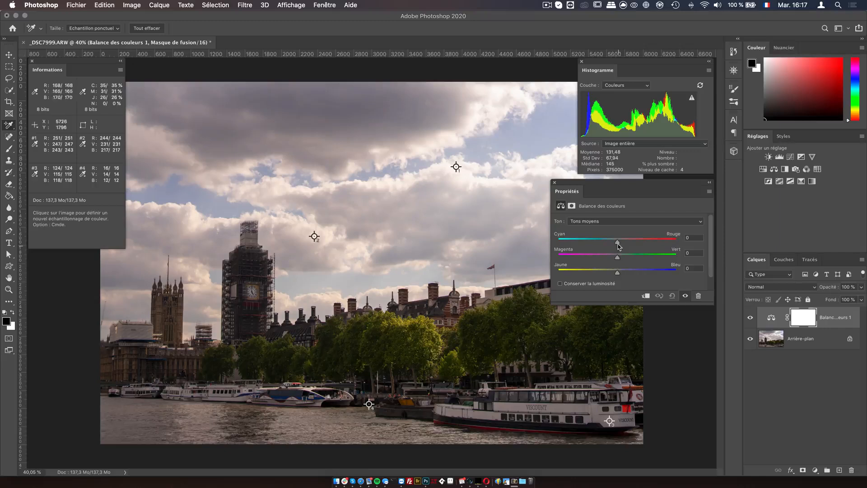
drag(618, 244, 613, 243)
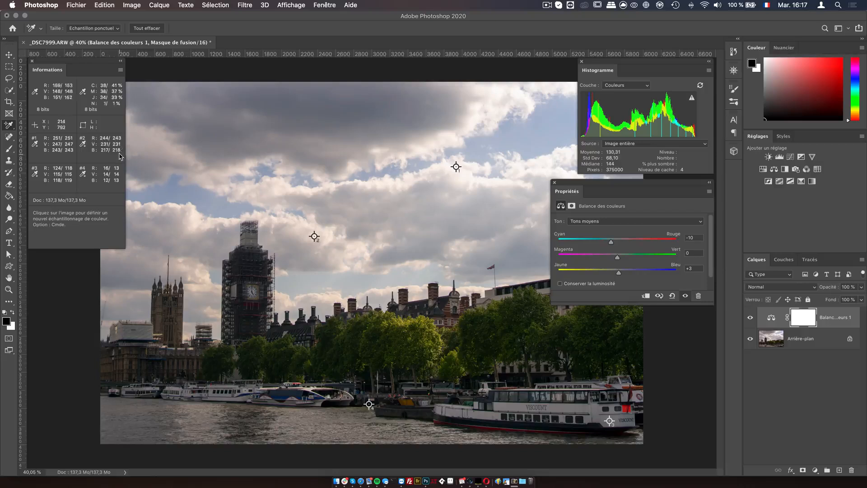
Step: Switch to Tons clairs and set Cyan-Rouge to -24 and Magenta-Vert to +3
click(632, 221)
click(587, 229)
drag(613, 244, 604, 241)
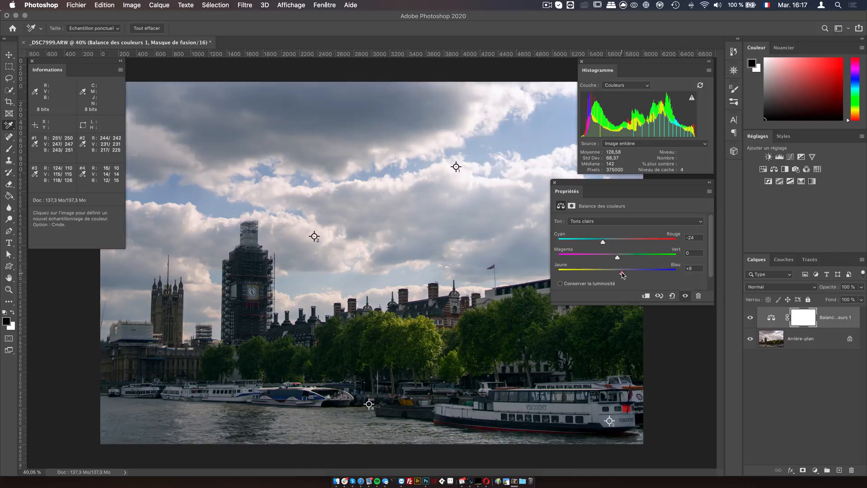
click(619, 257)
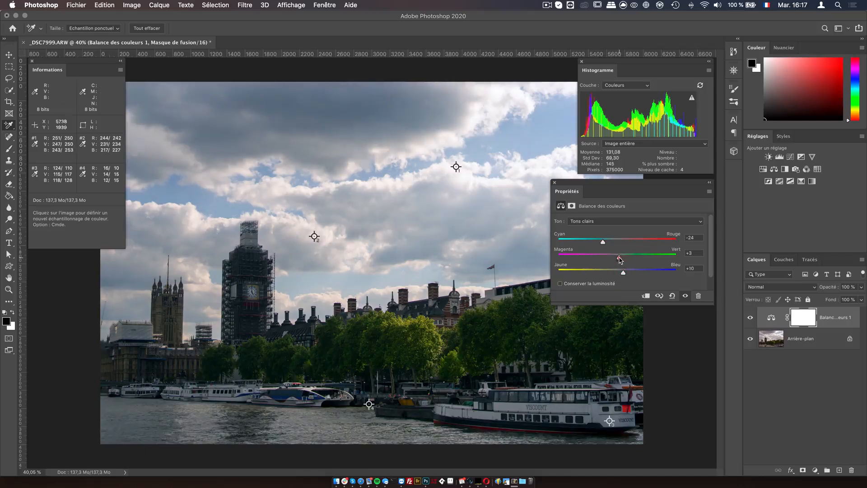
click(603, 242)
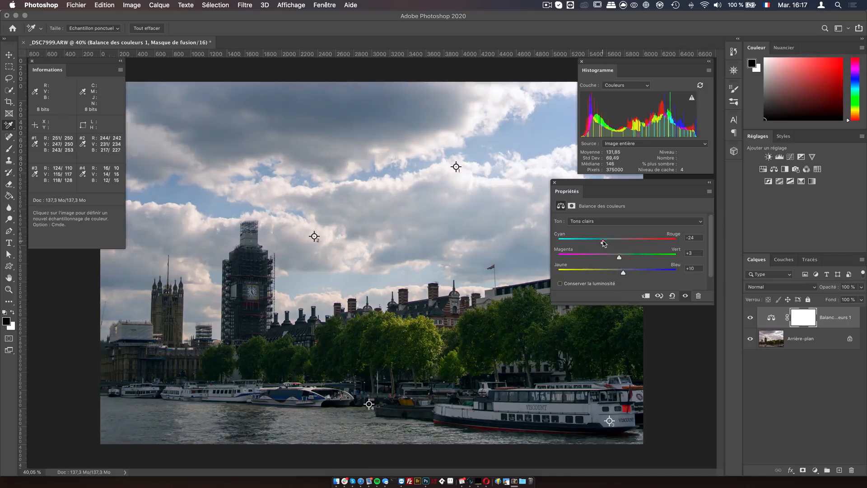
Step: Fine-tune the highlights' Jaune-Bleu slider to +8
drag(623, 274, 625, 275)
click(624, 274)
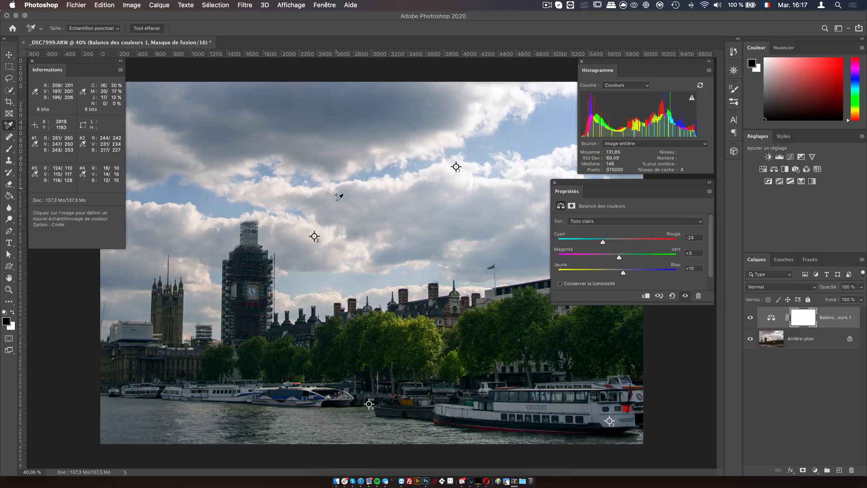
click(624, 274)
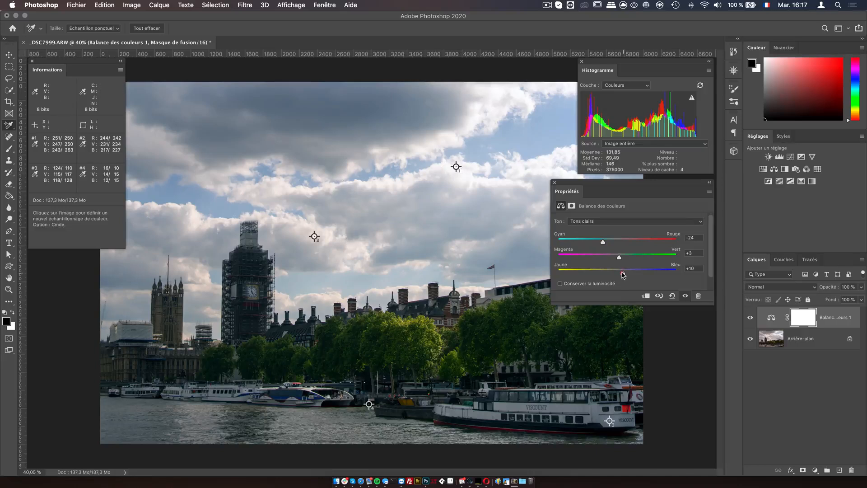
drag(623, 274, 621, 272)
Step: Switch to Tons foncés and set its Jaune-Bleu slider to +4, nudging Cyan-Rouge slightly toward cyan
click(615, 221)
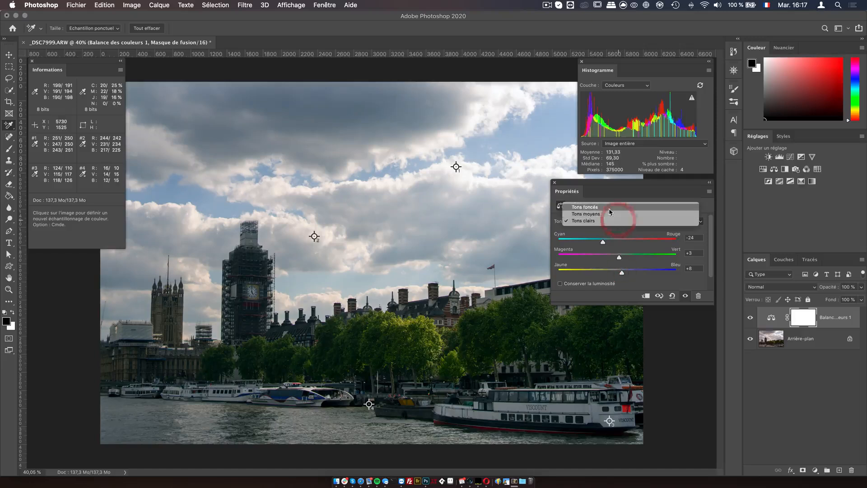
click(613, 215)
drag(619, 272, 619, 257)
click(611, 242)
click(611, 221)
click(609, 212)
drag(618, 271, 620, 273)
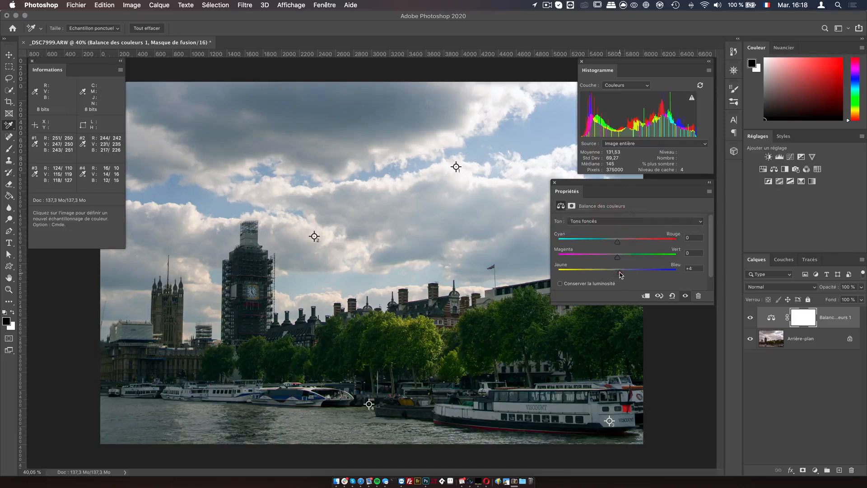
drag(618, 242, 616, 243)
Step: Switch to Tons moyens and set its Jaune-Bleu slider back to 0
click(612, 220)
click(612, 228)
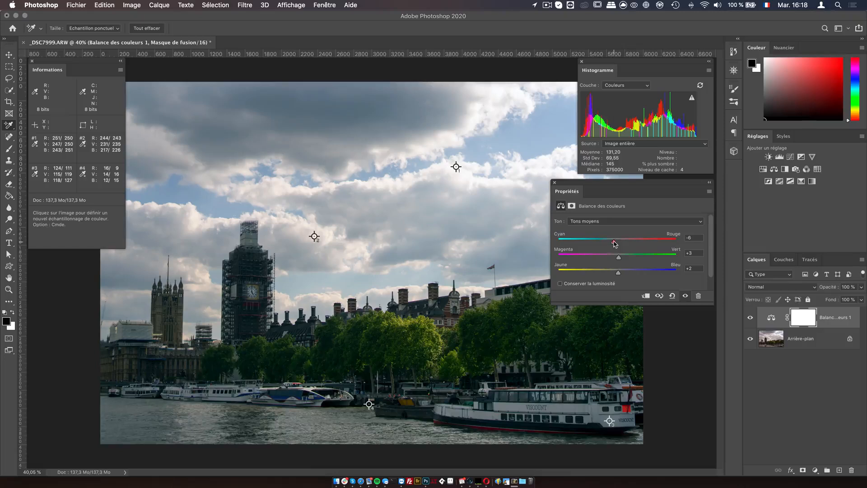
drag(618, 273, 619, 274)
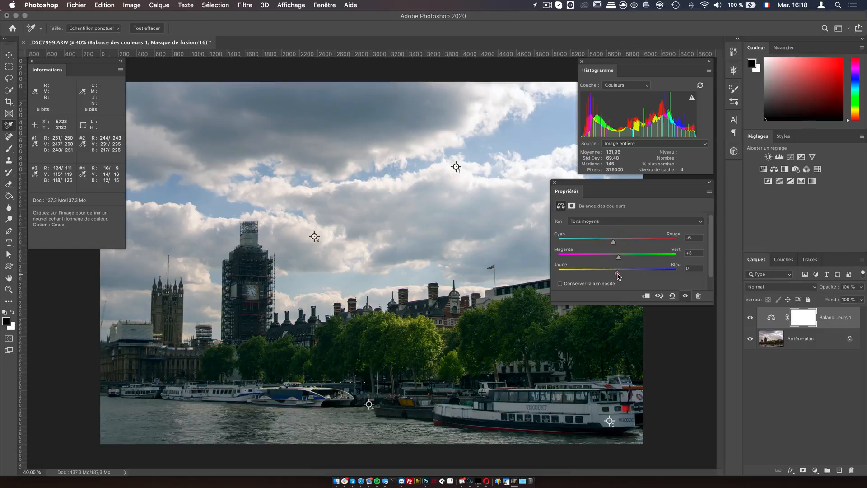
Step: Show the highlights settings and toggle the Color Balance layer off and on to compare the correction
click(615, 221)
click(615, 228)
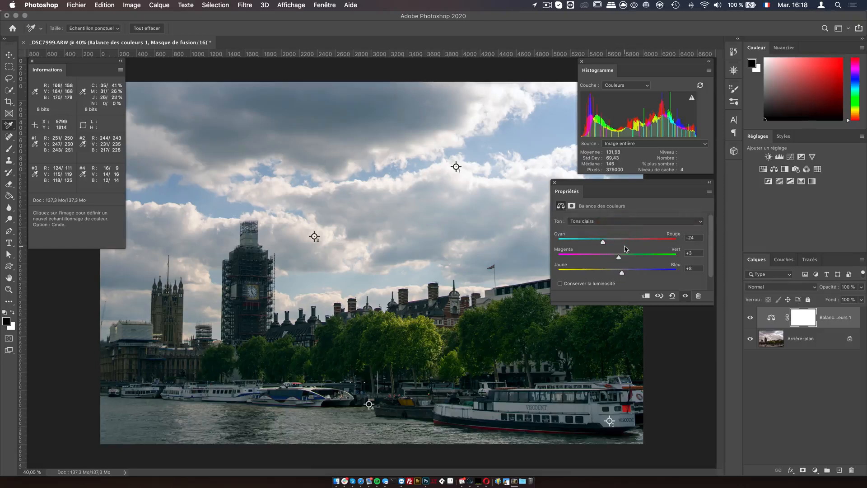
click(751, 318)
click(750, 318)
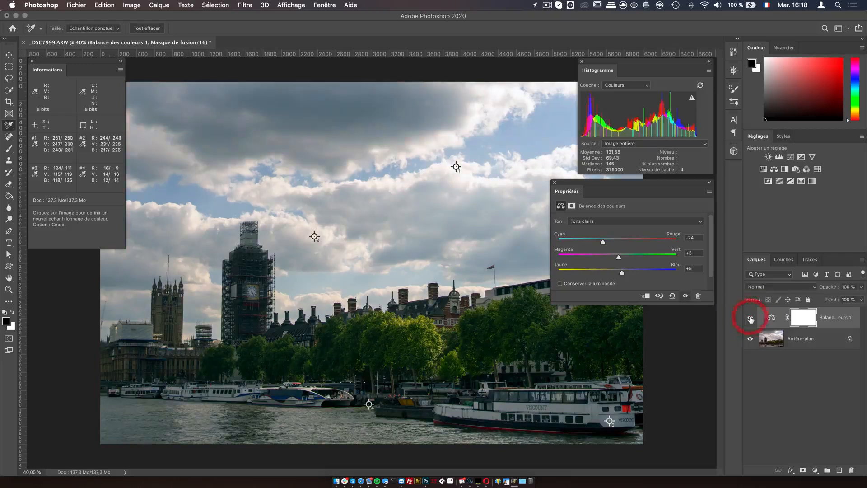
click(750, 318)
click(750, 318)
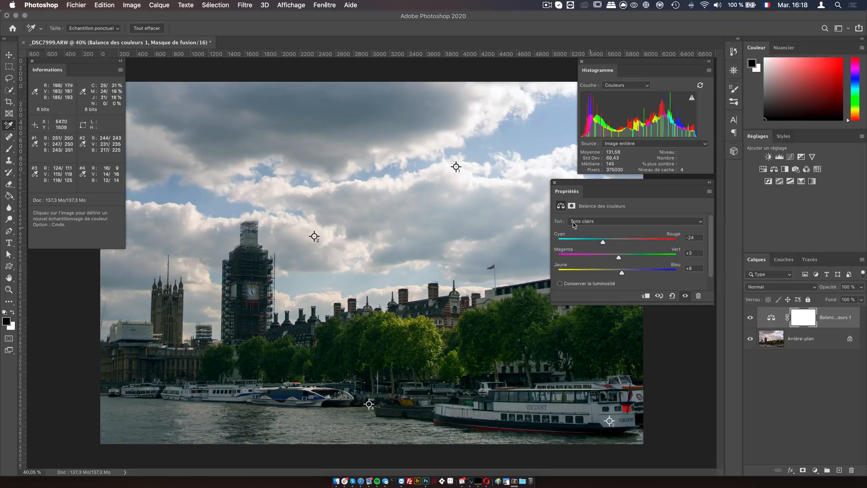
Step: Move the fourth sampler point up slightly, then switch to Tons foncés and nudge its Cyan-Rouge slider
drag(370, 405, 368, 380)
click(605, 221)
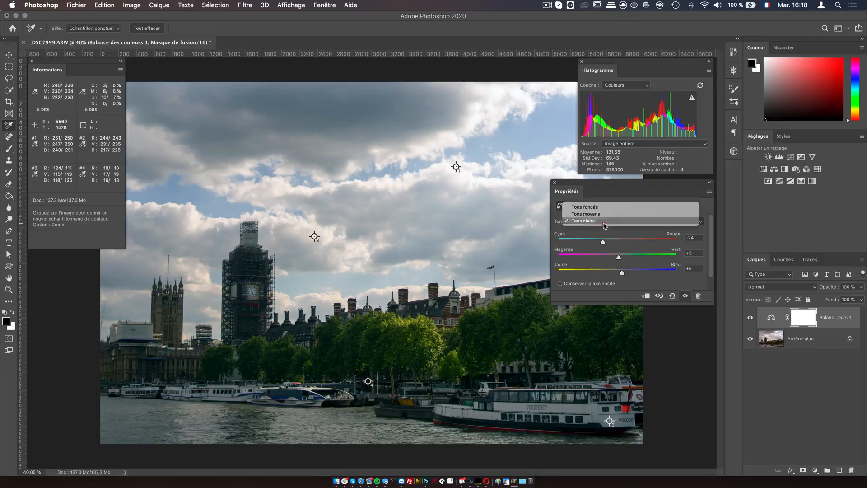
click(612, 212)
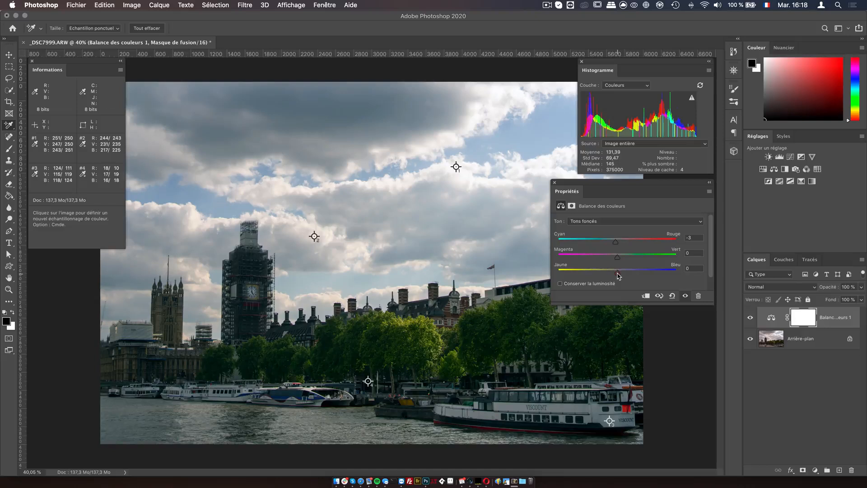
drag(621, 244, 619, 244)
Step: Switch to Tons moyens and repeatedly toggle the Color Balance layer's visibility to compare before and after
click(617, 221)
click(617, 227)
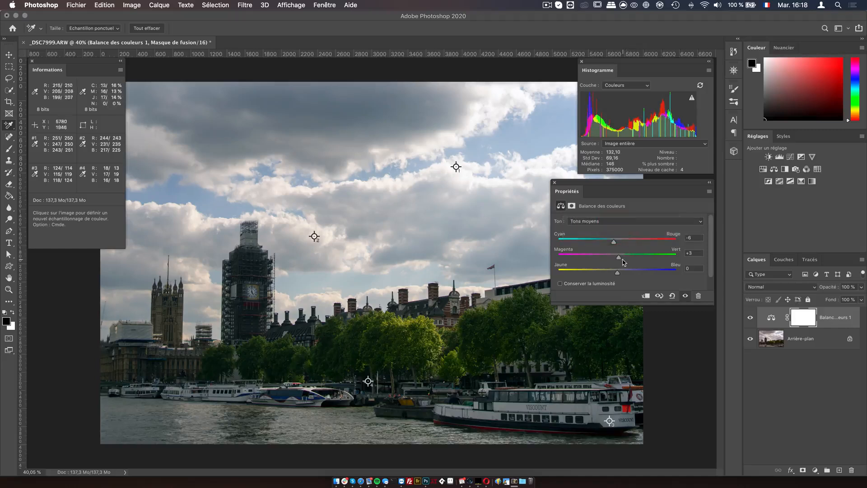
click(749, 319)
click(747, 320)
click(748, 319)
click(747, 319)
click(748, 320)
click(748, 320)
click(748, 320)
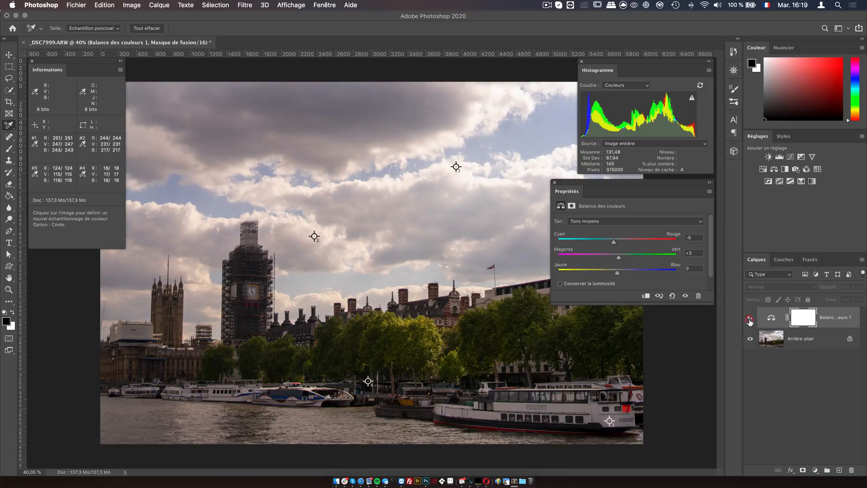
click(749, 319)
Step: Refresh the histogram from uncached data and display it in the Couleurs channel
mouse_move(832, 287)
mouse_down()
mouse_move(816, 286)
mouse_move(838, 288)
mouse_up()
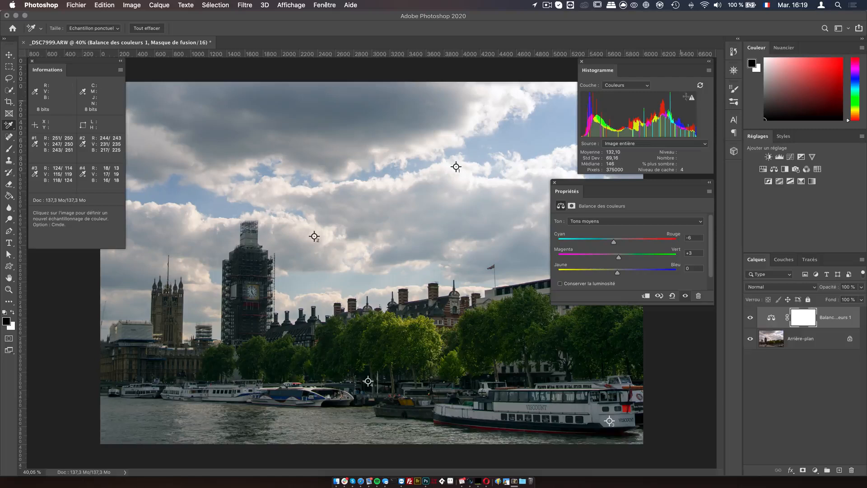
click(646, 85)
click(611, 51)
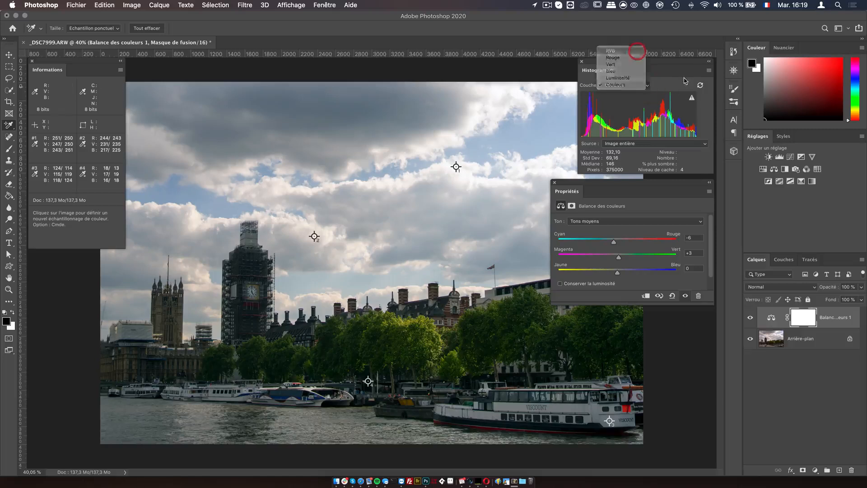
click(691, 97)
click(620, 86)
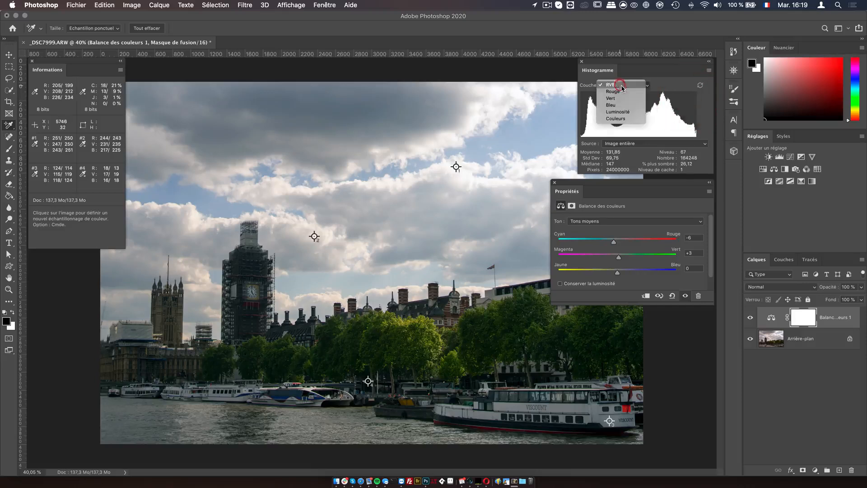
click(630, 119)
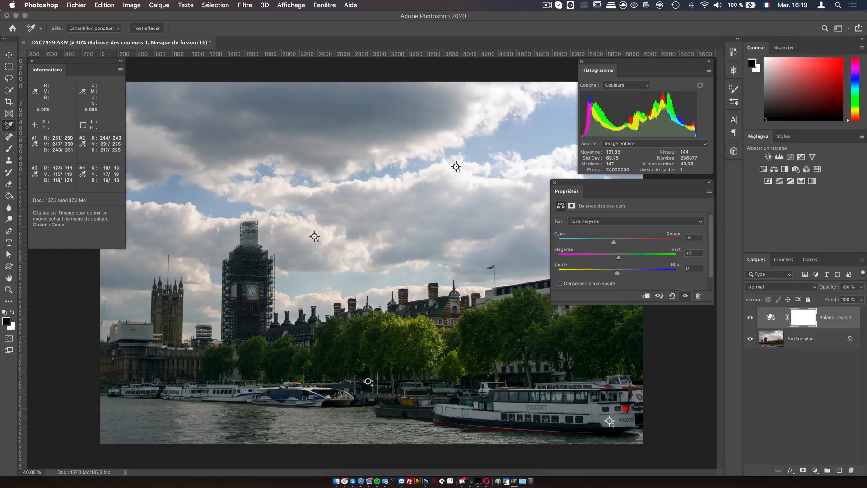
Step: Toggle the Color Balance layer off and on, refreshing the histogram each time to compare the correction
click(750, 317)
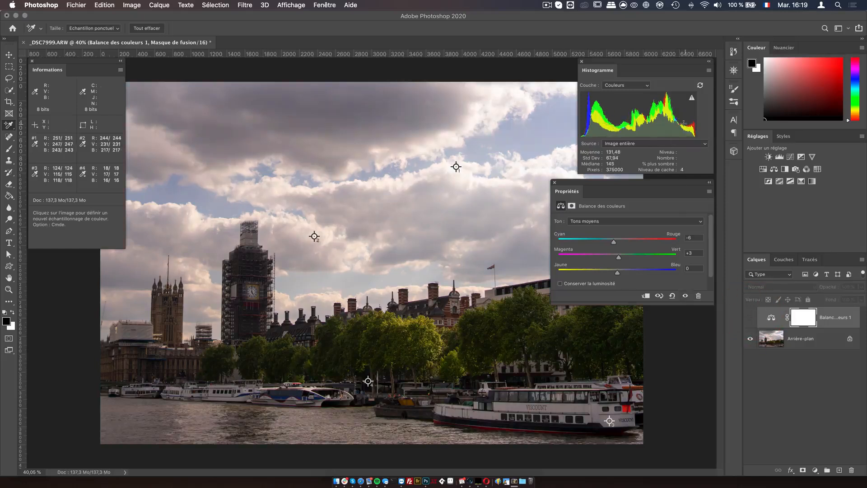
double_click(693, 125)
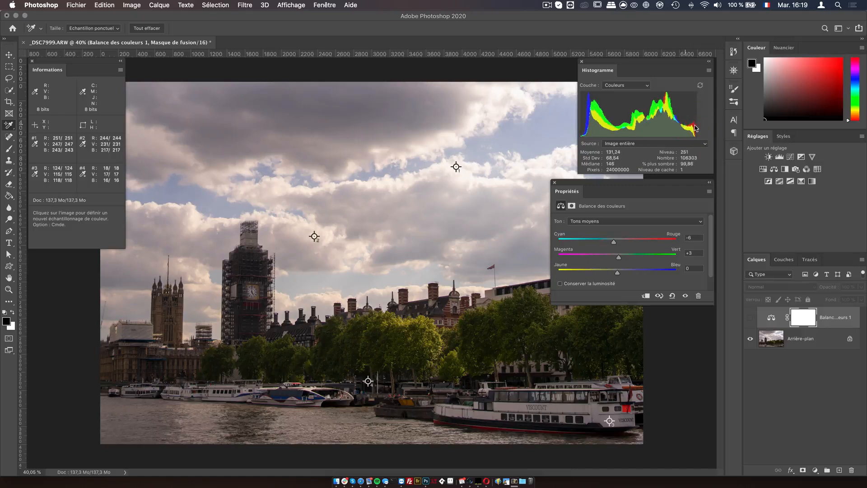
click(751, 318)
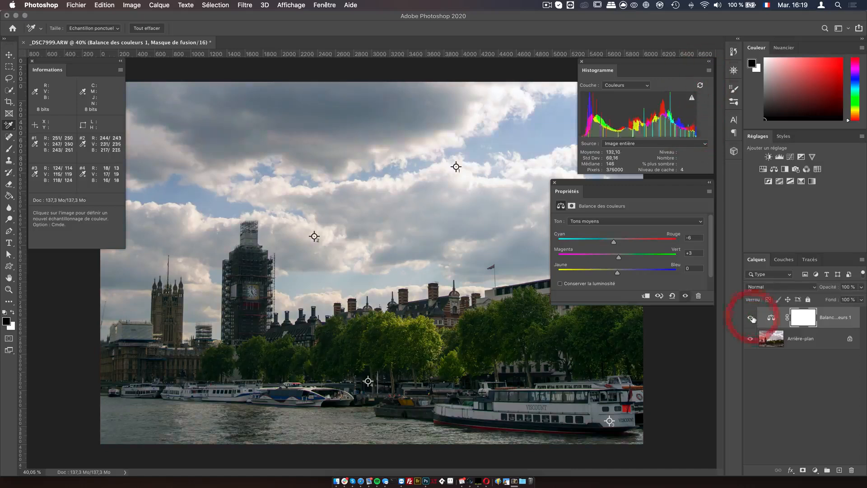
click(692, 97)
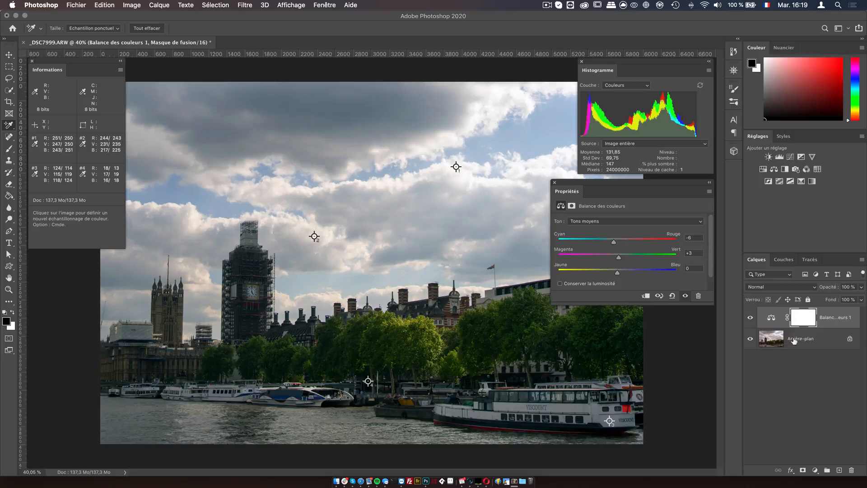
Step: Flatten the image and add a new Color Balance adjustment layer
click(141, 7)
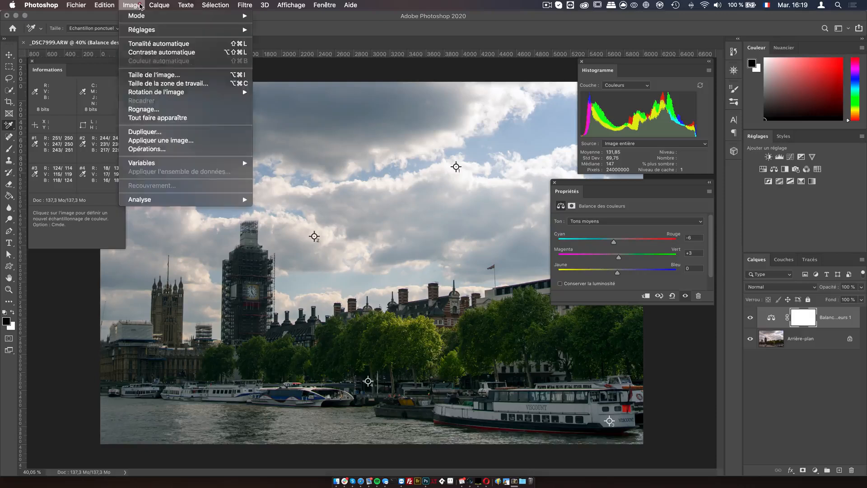
mouse_move(158, 5)
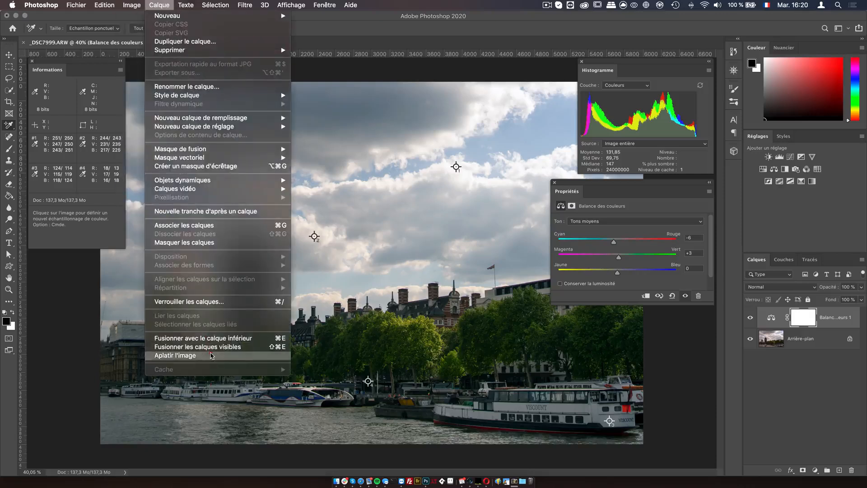
click(211, 355)
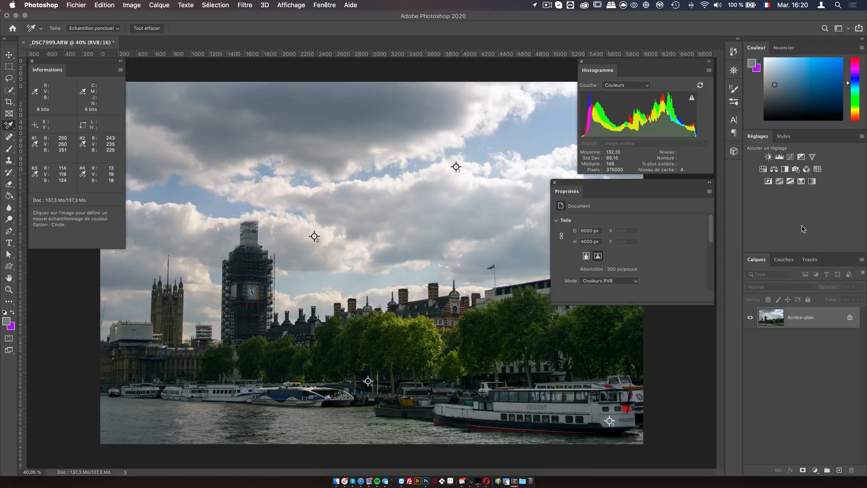
click(774, 170)
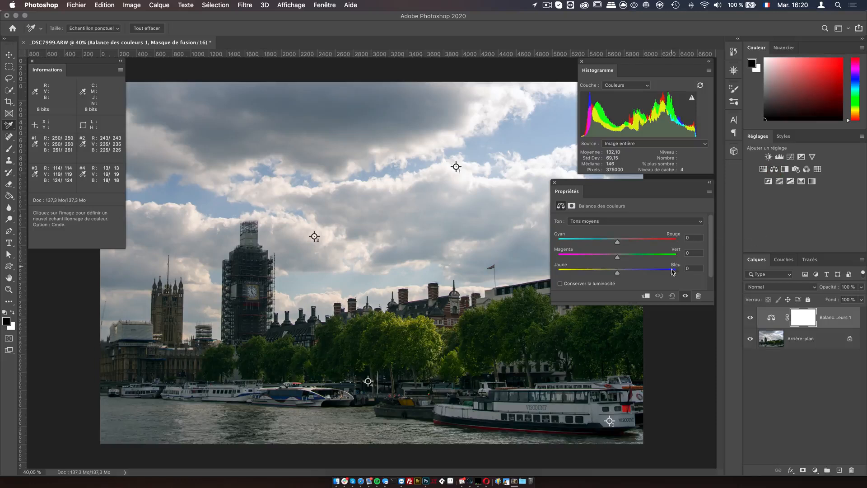
Step: Switch the Color Balance tone to Tons foncés and set Jaune-Bleu to +27
click(612, 221)
click(608, 213)
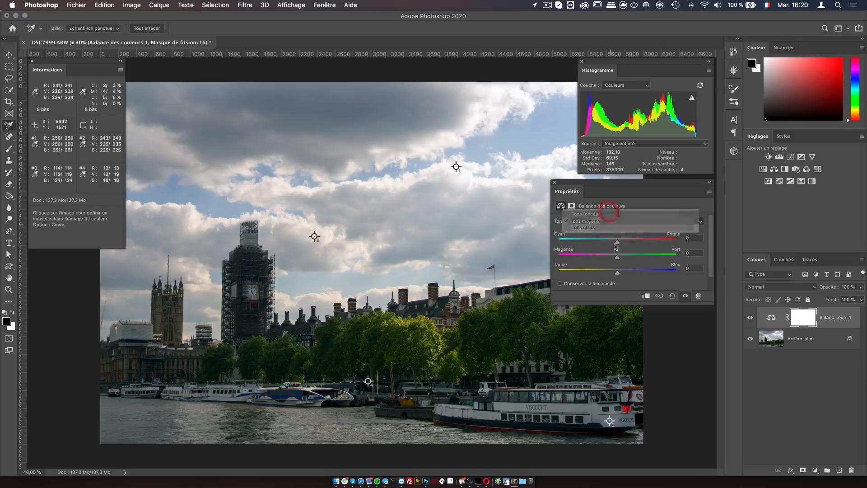
drag(617, 273, 638, 274)
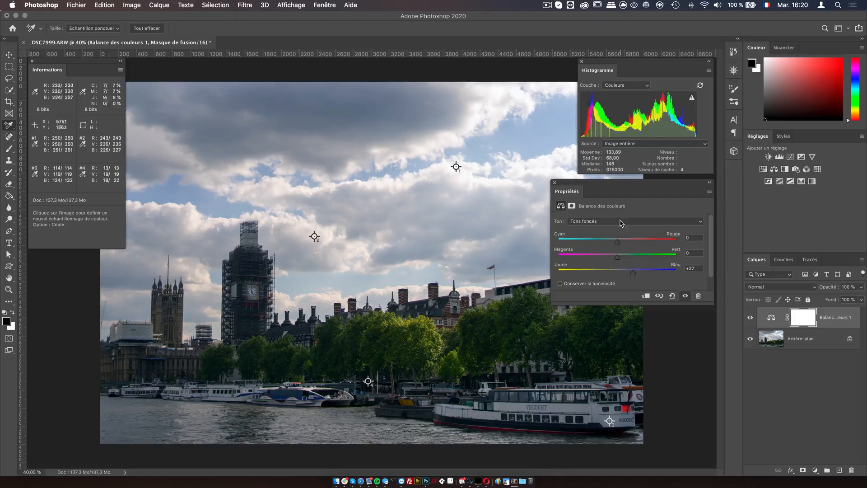
Step: Switch to Tons clairs and set Magenta-Vert to -22 and Jaune-Bleu to -12
click(627, 221)
click(618, 234)
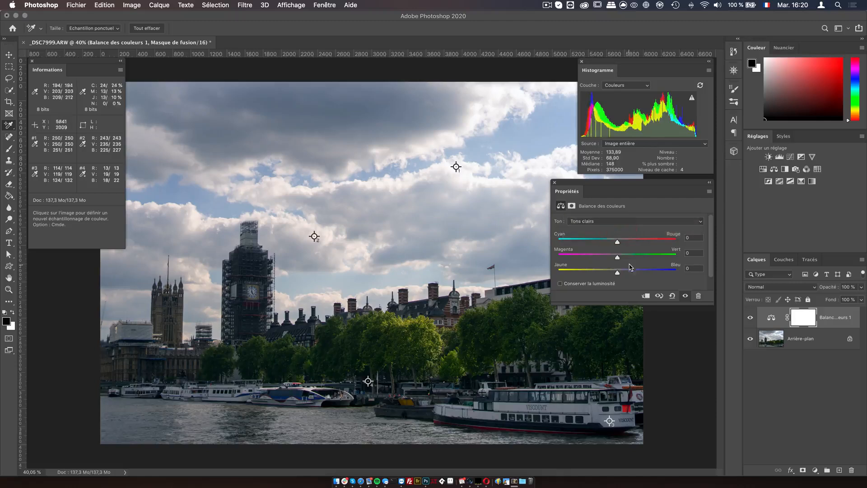
drag(618, 273, 614, 258)
click(619, 221)
click(619, 213)
click(616, 221)
click(616, 228)
drag(612, 274, 605, 259)
Step: Toggle the Color Balance layer to compare, then set Tons clairs Magenta-Vert to -29, Jaune-Bleu to -25 and Cyan-Rouge to +8
click(750, 318)
click(750, 318)
click(750, 317)
click(749, 319)
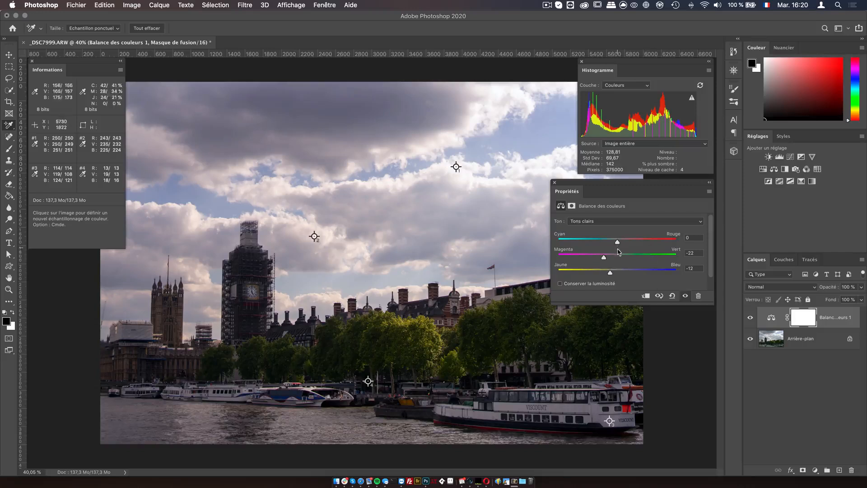
drag(617, 243, 604, 274)
drag(626, 243, 616, 244)
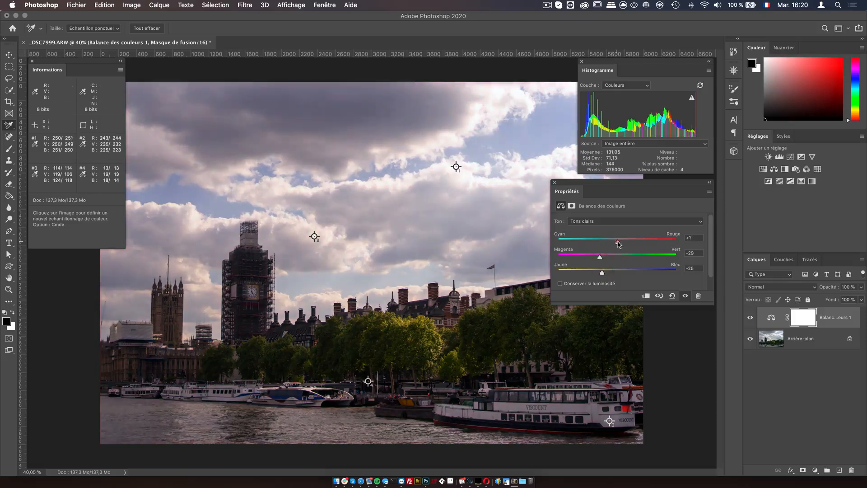
Step: Switch to Tons foncés and set Cyan-Rouge to -12 and Jaune-Bleu to +52
click(621, 221)
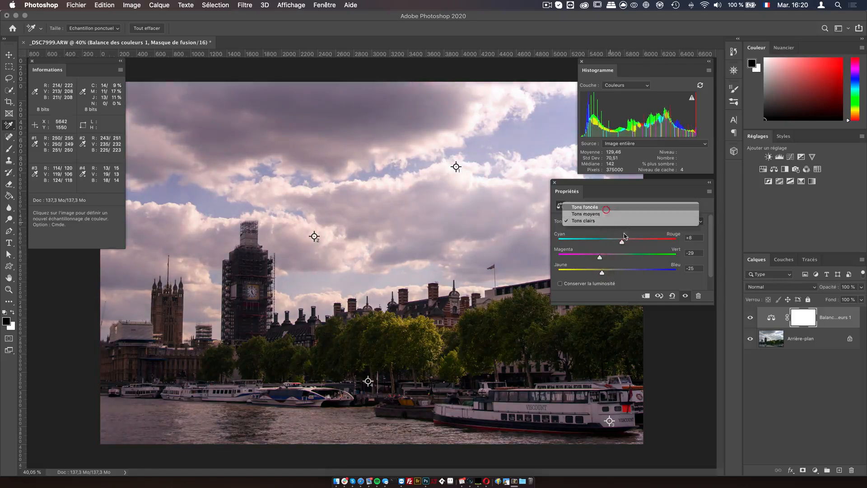
click(605, 207)
drag(617, 242, 608, 242)
drag(632, 272, 649, 272)
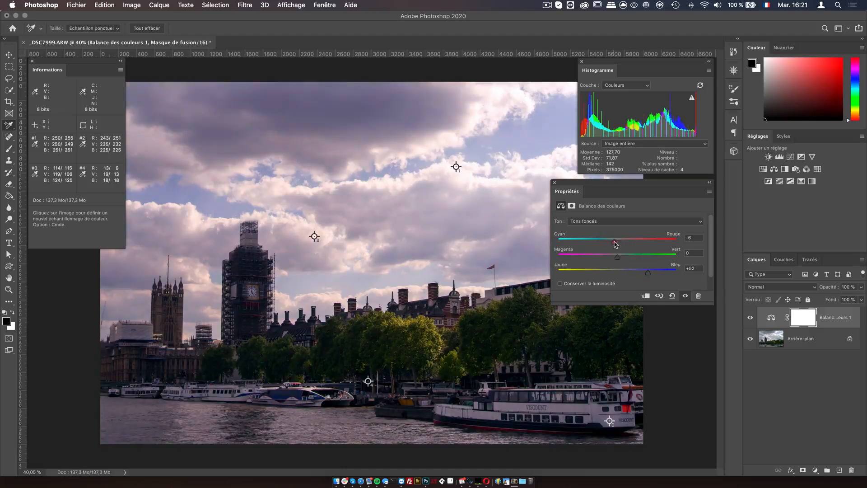
drag(611, 242, 610, 242)
Step: Zoom into the sky to inspect the correction closely, then zoom back out to see the whole photo
key(a)
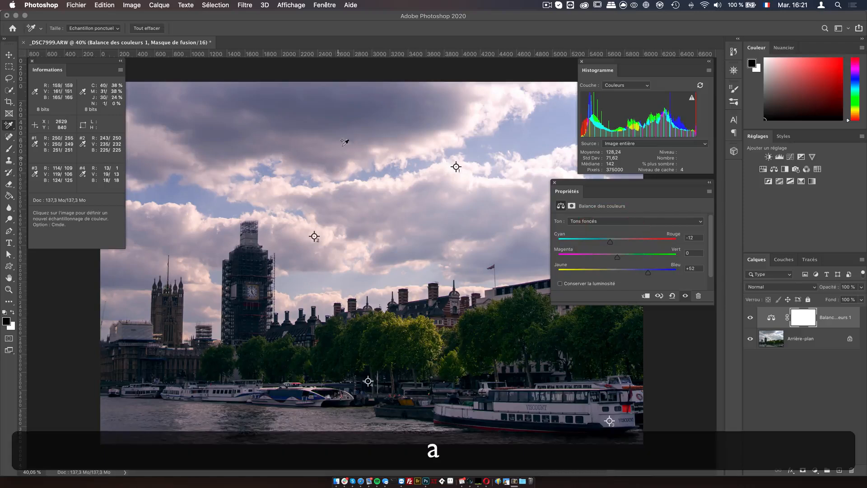
key(z)
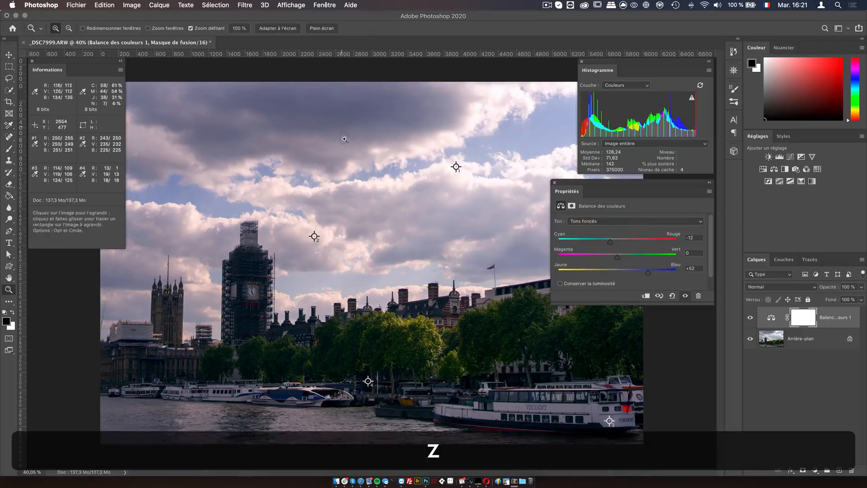
click(377, 160)
scroll(432, 195, up, 5)
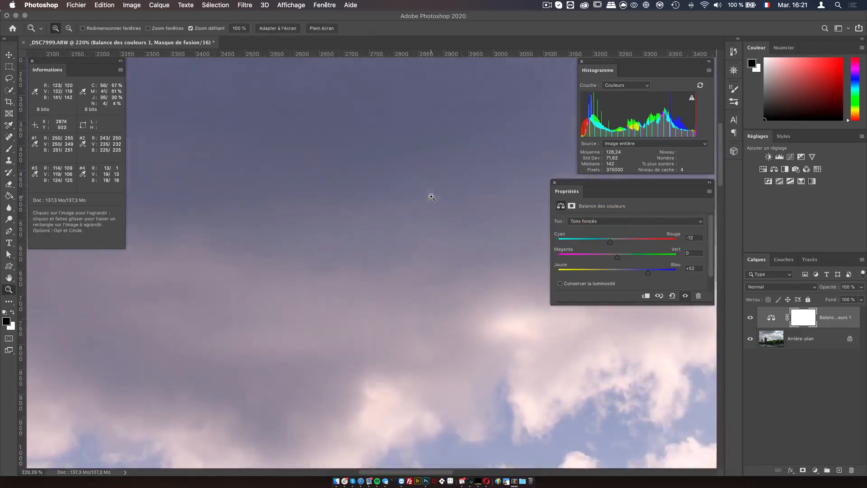
scroll(432, 194, up, 5)
scroll(298, 225, down, 5)
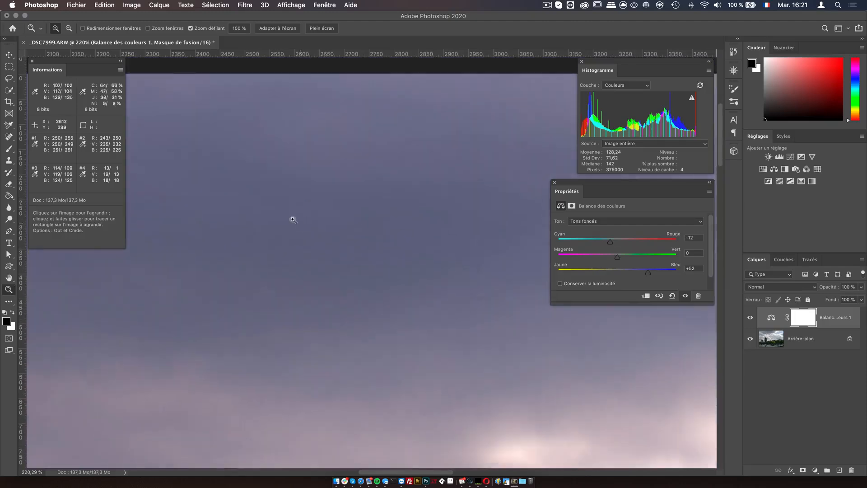
scroll(325, 226, down, 6)
scroll(365, 228, down, 5)
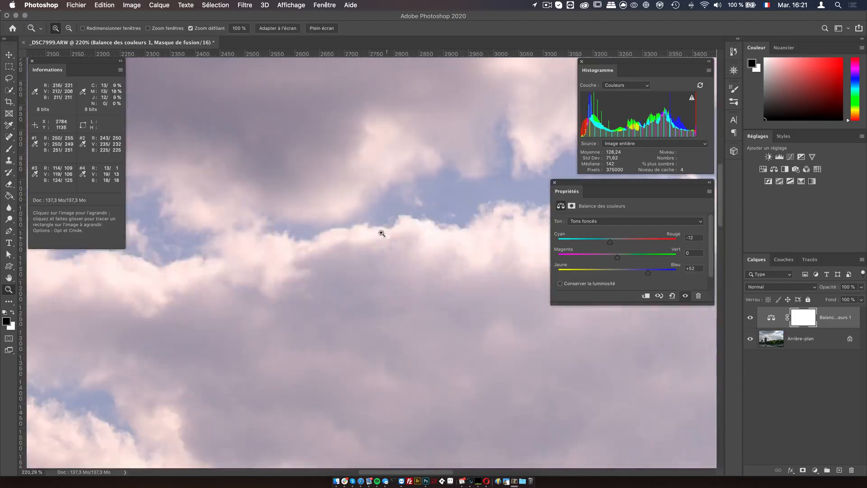
double_click(13, 289)
drag(389, 267, 343, 350)
key(space)
drag(418, 357, 391, 305)
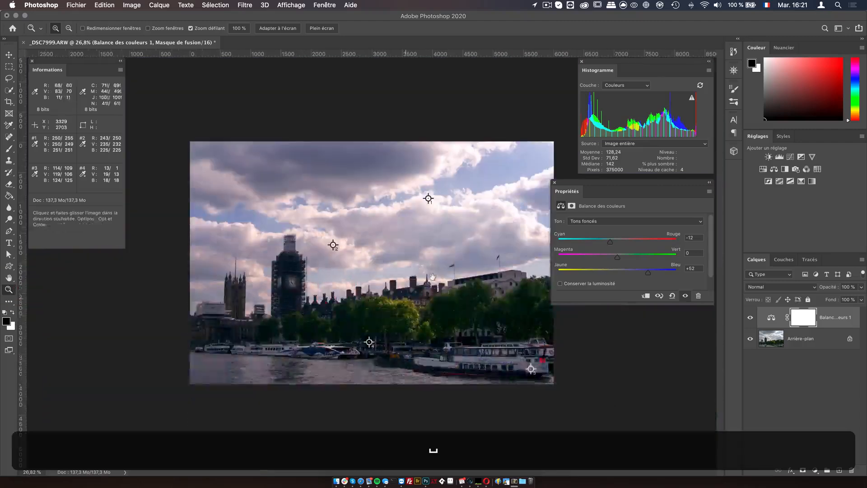
click(372, 262)
click(372, 262)
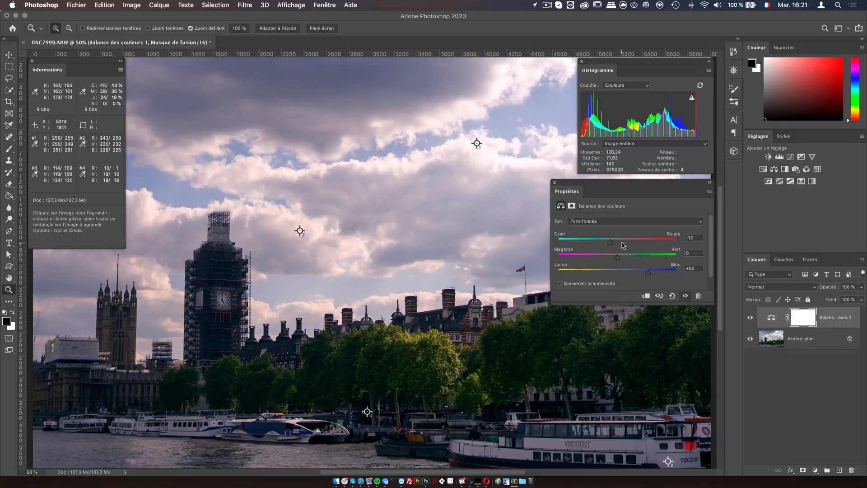
click(616, 221)
click(614, 197)
mouse_move(471, 253)
mouse_down()
mouse_move(442, 261)
mouse_move(458, 254)
mouse_up()
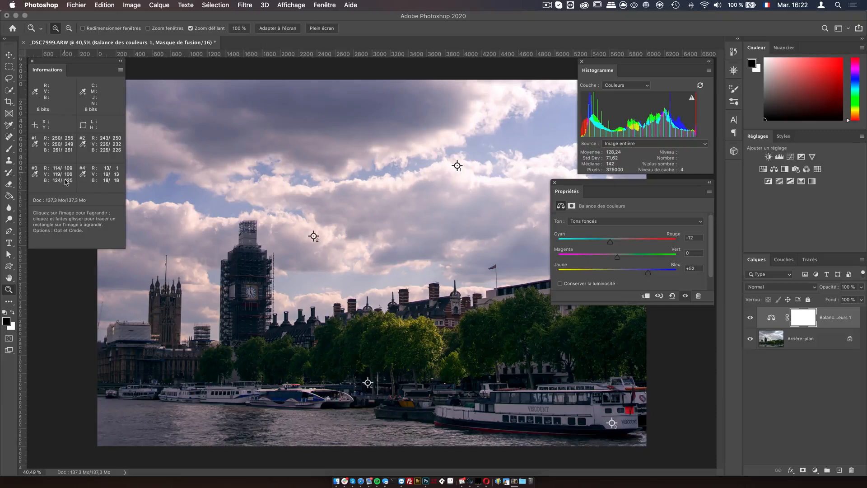
Step: Toggle the Color Balance layer's visibility repeatedly to compare before and after
click(750, 318)
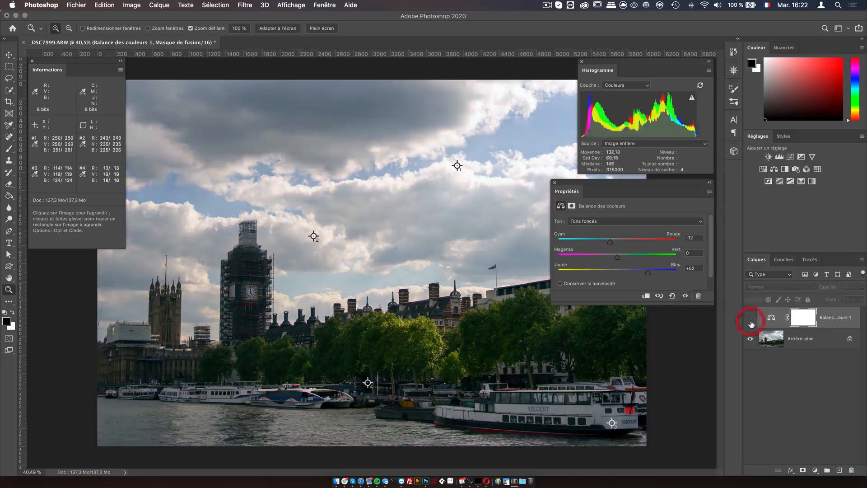
click(751, 321)
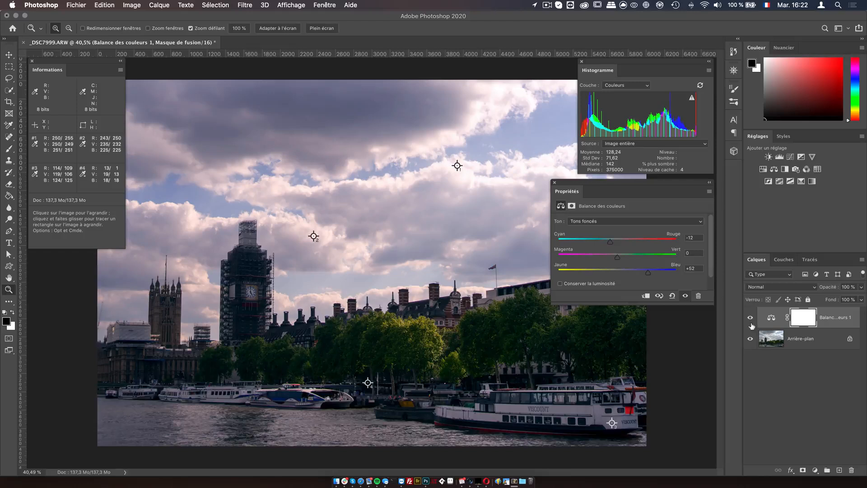
click(750, 322)
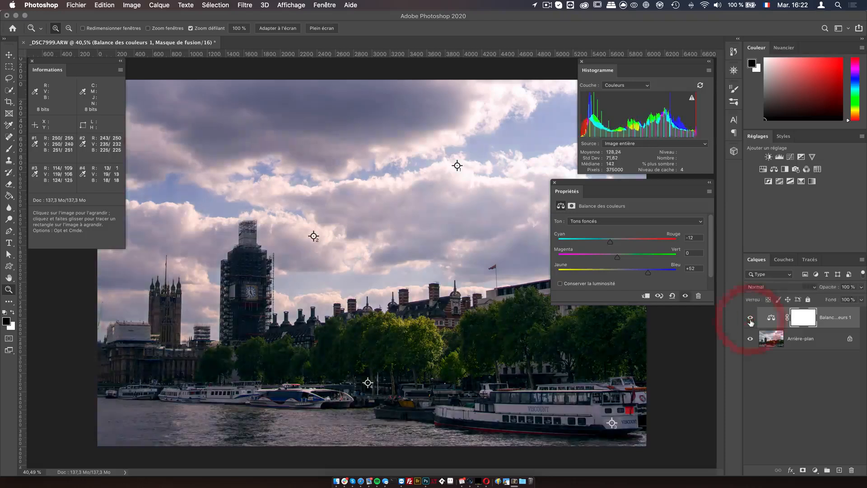
click(750, 321)
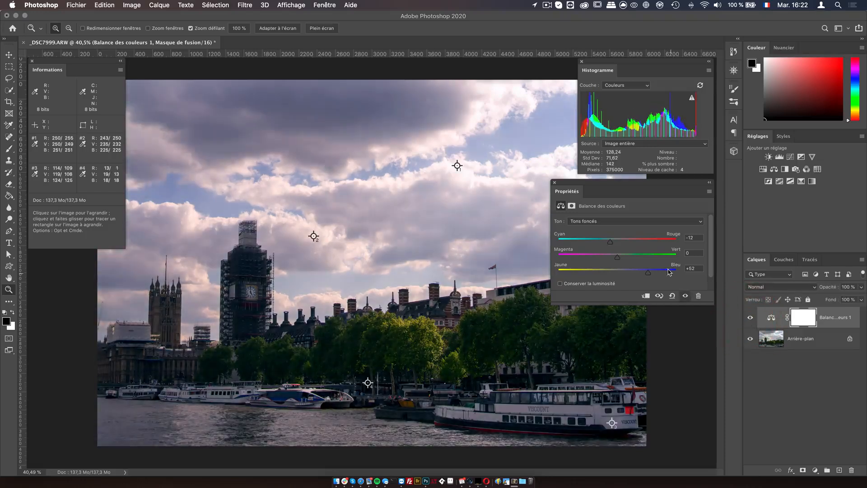
click(708, 191)
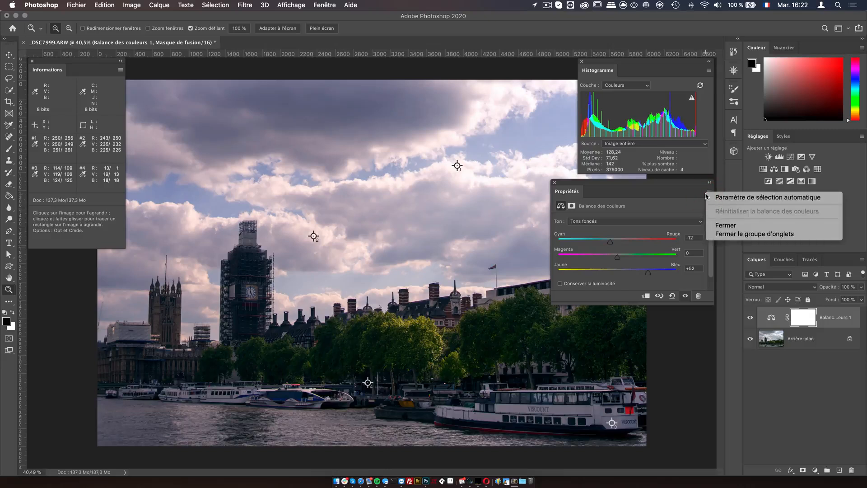
click(711, 287)
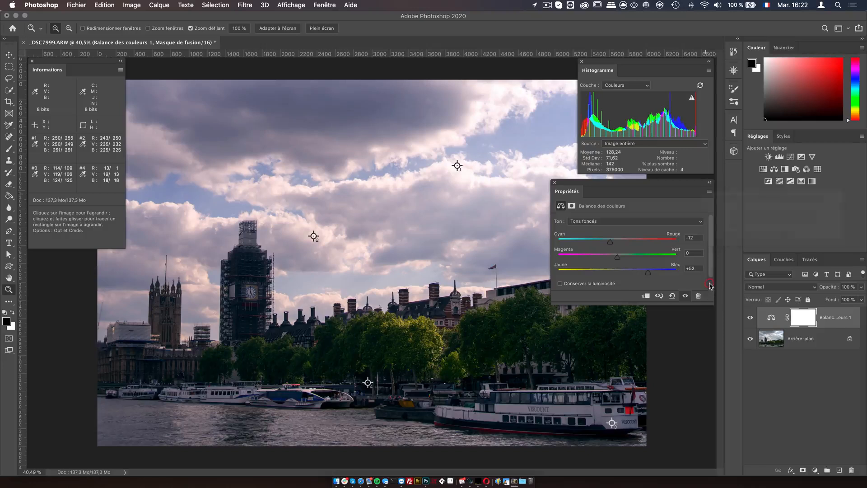
click(709, 191)
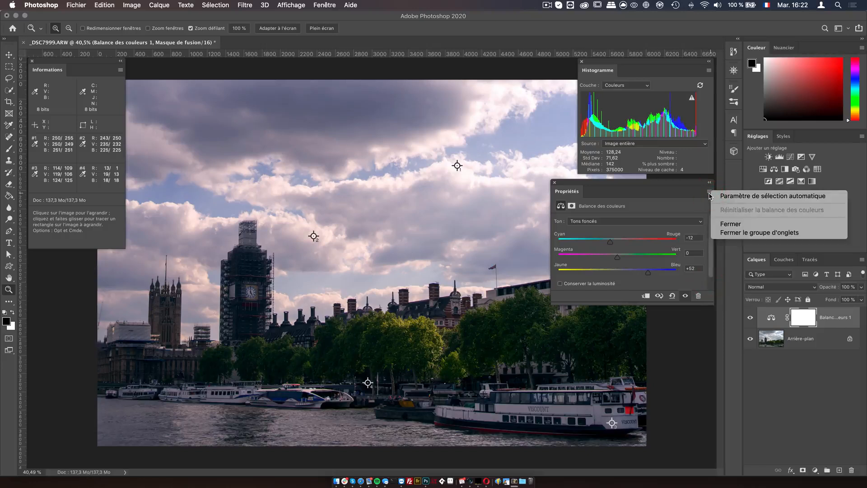
click(674, 199)
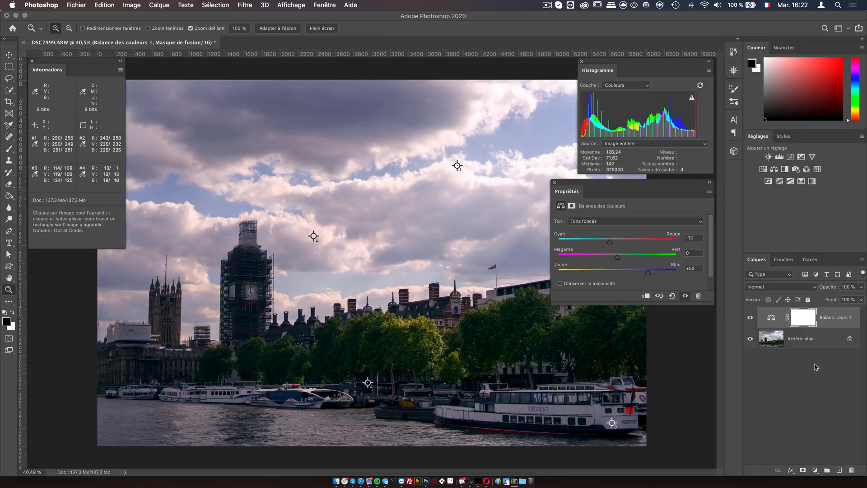
click(794, 344)
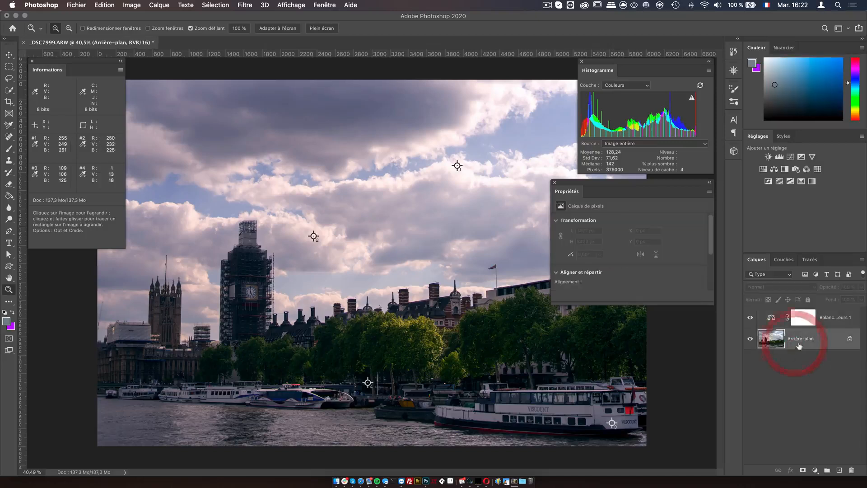
drag(797, 345, 852, 470)
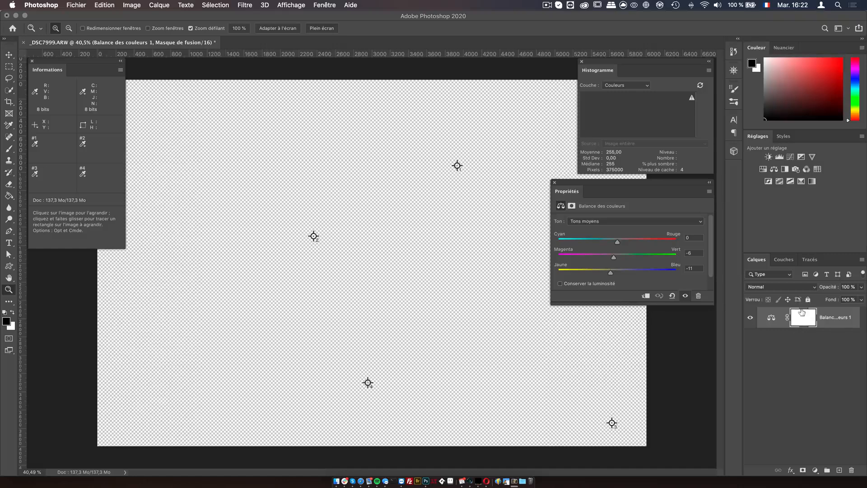
key(super+z)
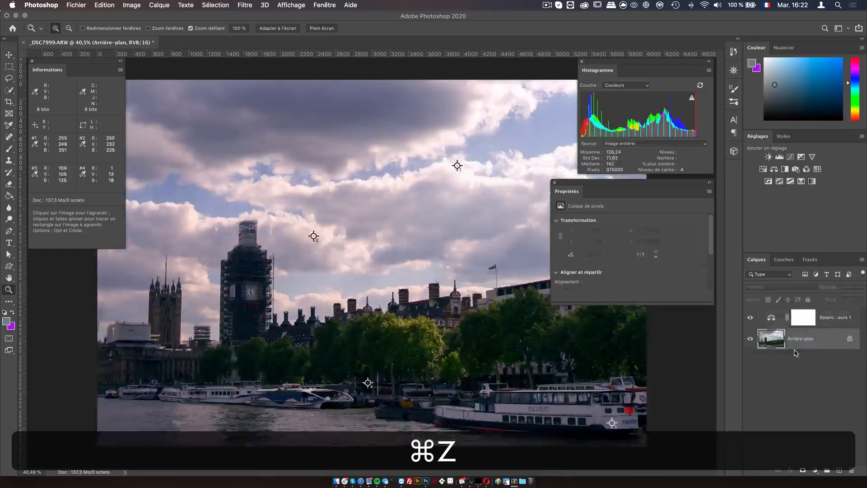
Step: Open the file IMG_4274.dng from the SOURCE folder, previewing it before opening
click(76, 5)
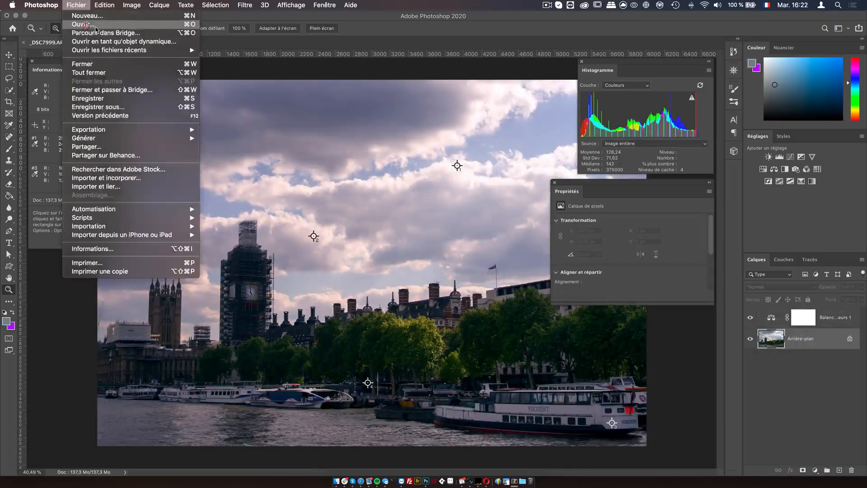
click(85, 25)
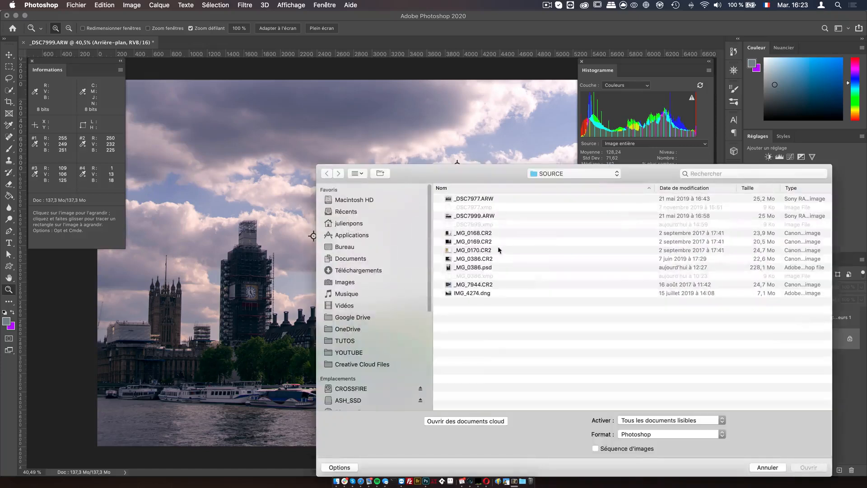
double_click(486, 293)
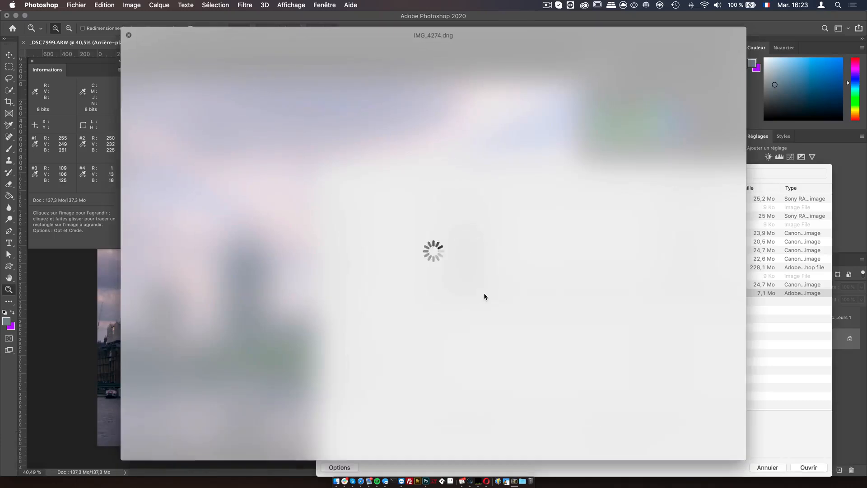
key(space)
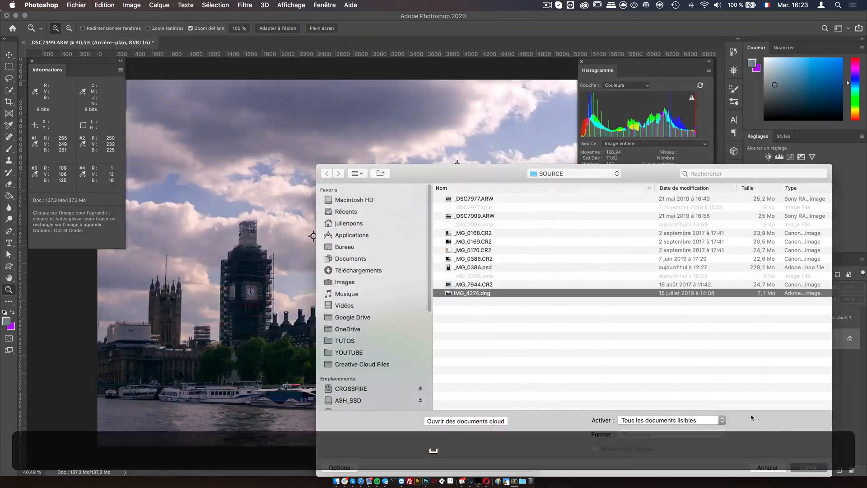
click(806, 466)
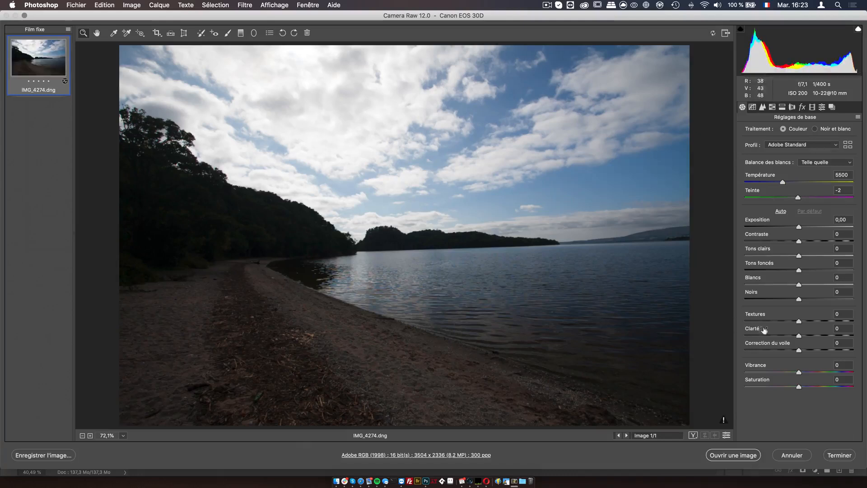
Step: In Camera Raw, set Tons clairs to -52 and Tons foncés to +61, then open the image in Photoshop
click(771, 256)
click(831, 270)
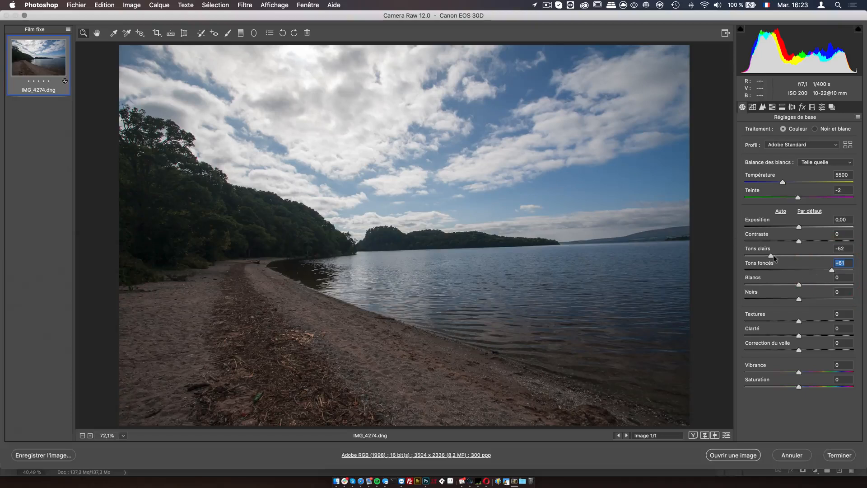
click(740, 454)
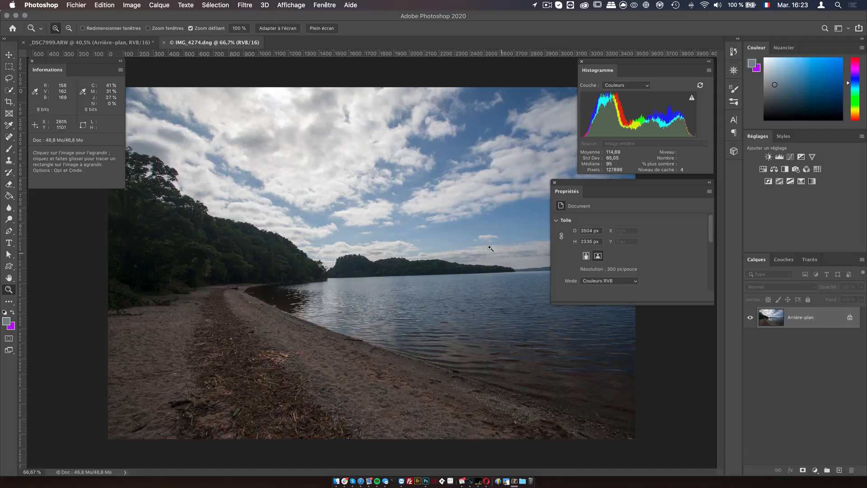
Step: Duplicate the Balance des couleurs 1 adjustment layer from _DSC7999.ARW into the IMG_4274.dng document
click(128, 42)
click(791, 318)
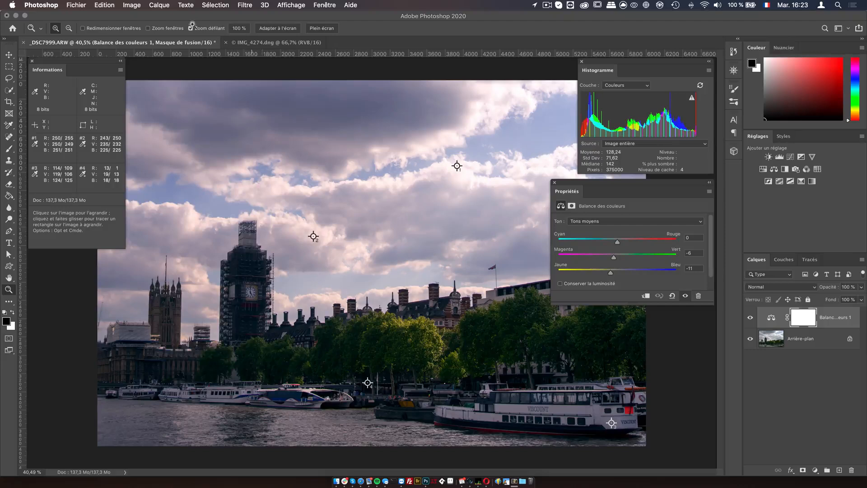
click(159, 5)
click(341, 225)
click(342, 233)
click(477, 190)
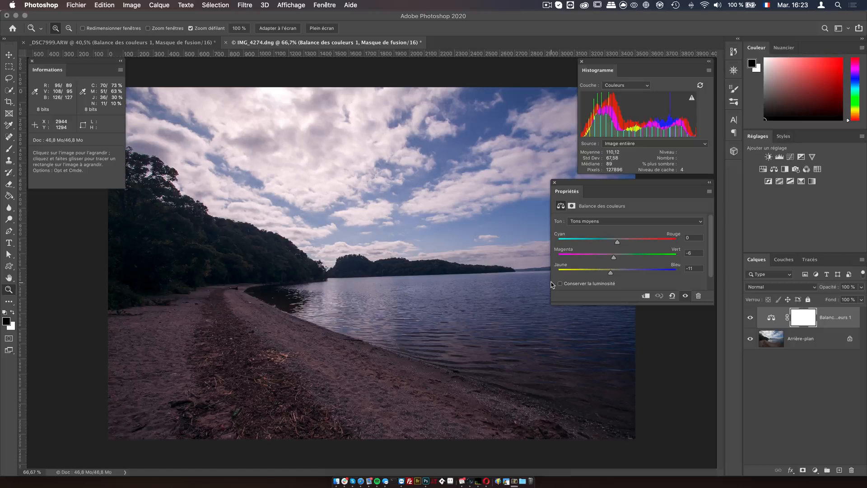
Step: Toggle the copied Color Balance layer to compare, then tile both documents as 2 vignettes verticales
click(750, 319)
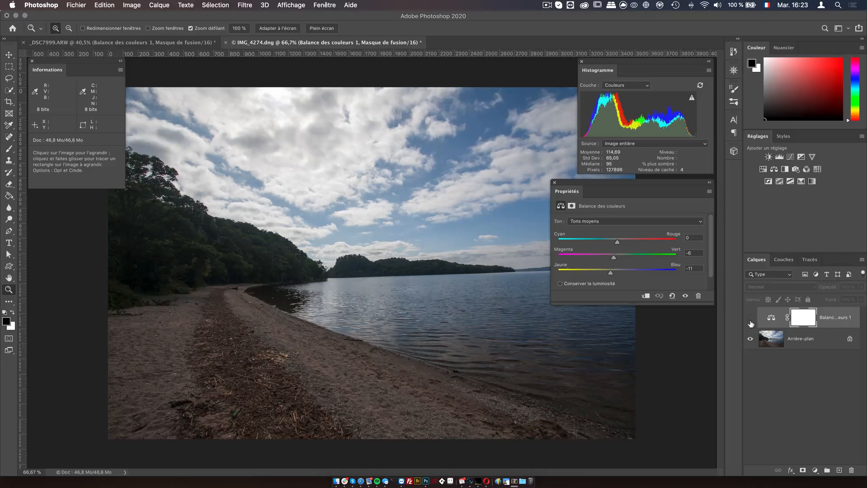
click(751, 321)
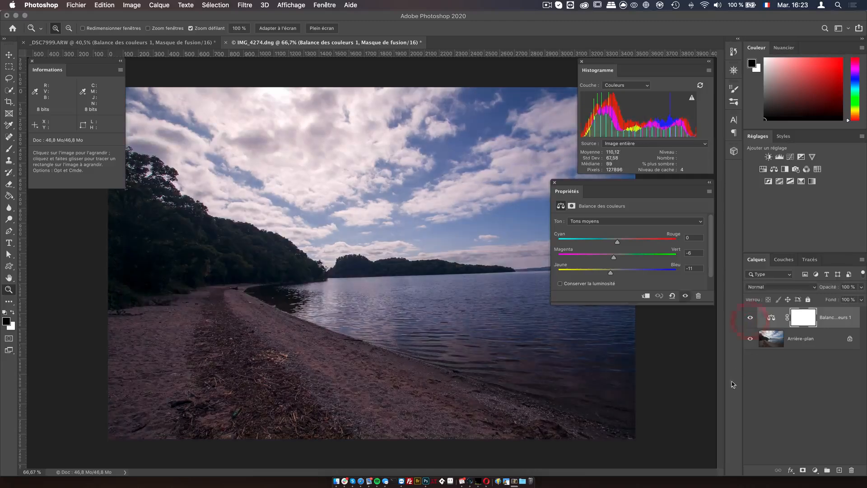
click(306, 6)
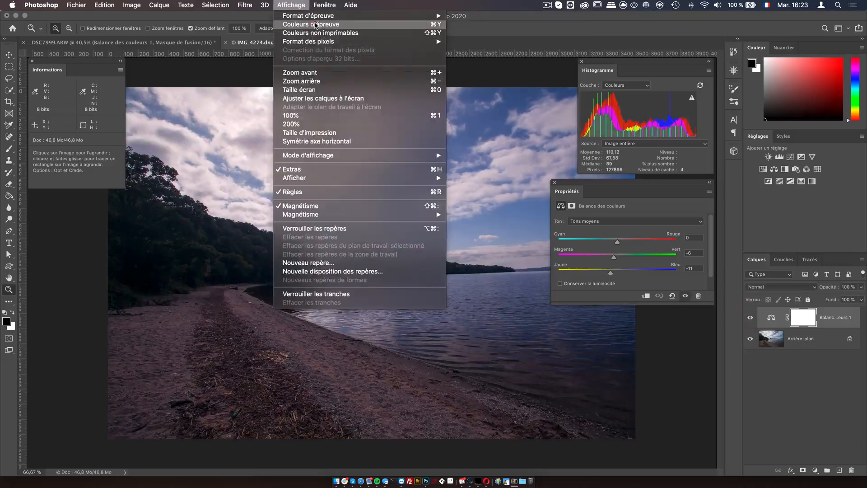
mouse_move(324, 6)
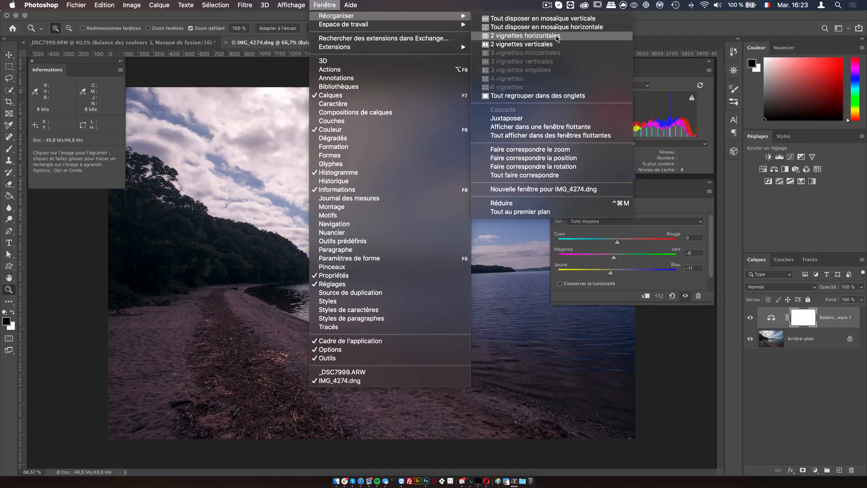
click(557, 44)
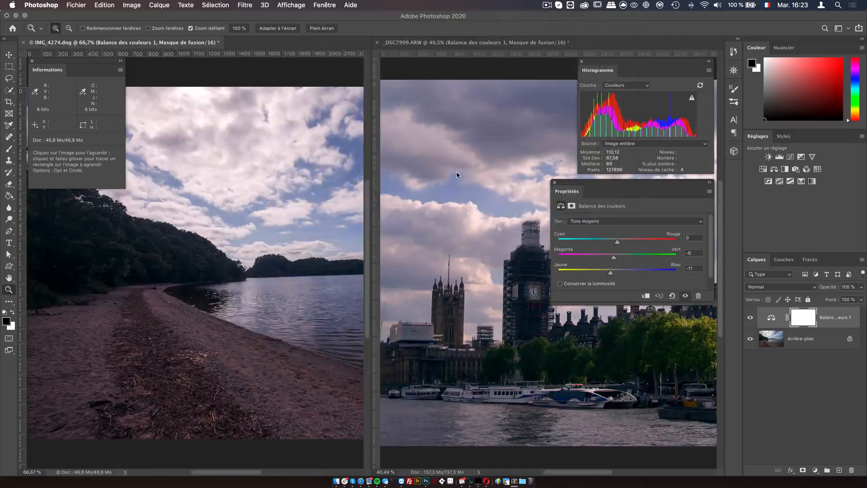
Step: Zoom out both images and dock the Histogram, Informations and Propriétés panels into the side panel column
alt+click(274, 241)
alt+click(274, 241)
alt+click(475, 252)
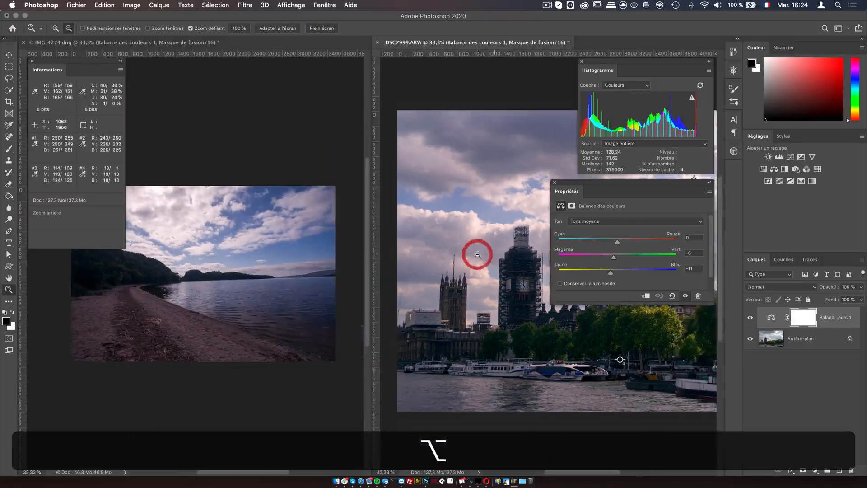
alt+click(478, 254)
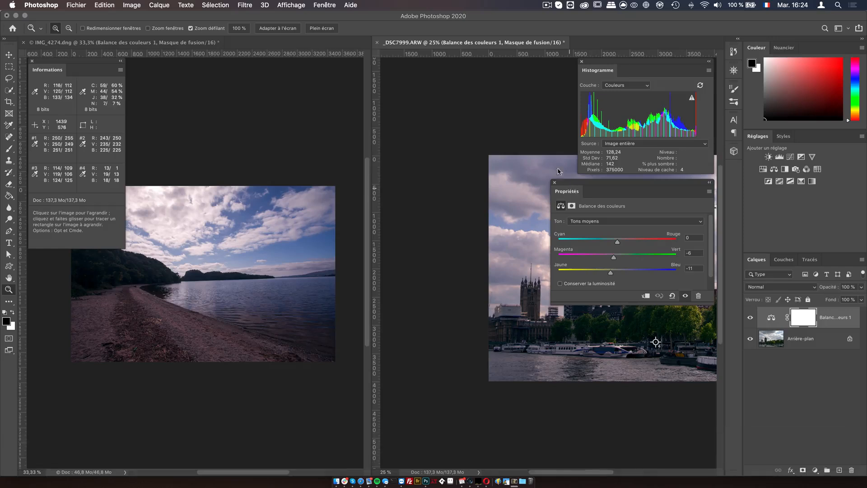
drag(597, 72, 734, 173)
drag(68, 73, 778, 131)
click(760, 50)
click(760, 51)
click(760, 50)
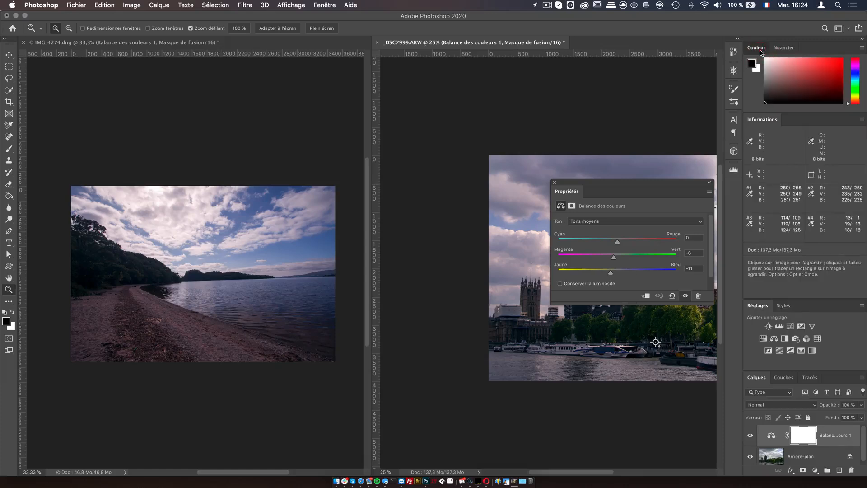
click(760, 50)
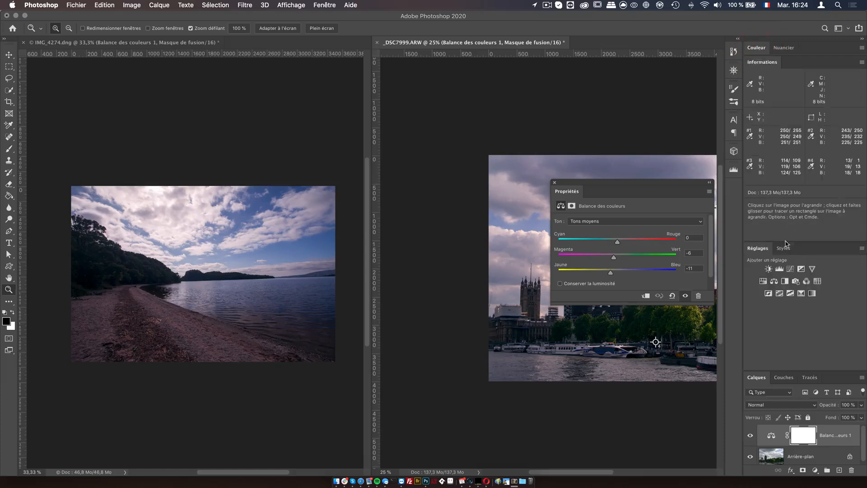
drag(567, 191, 763, 255)
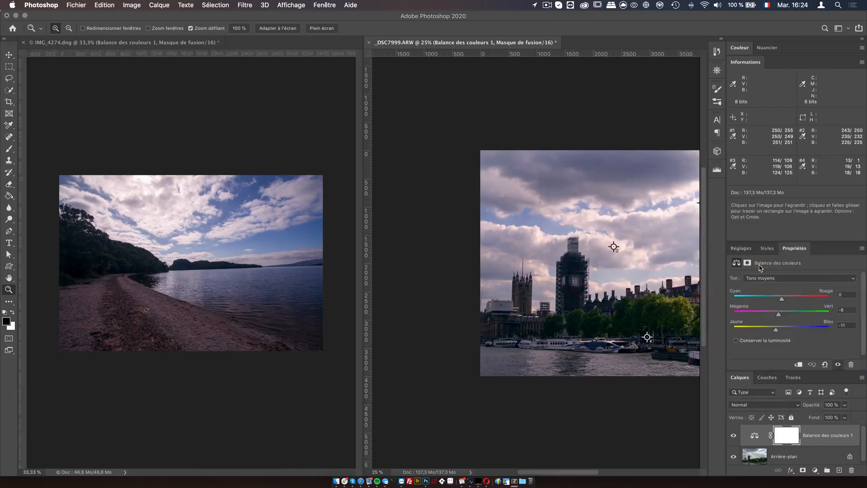
Step: Adjust the zoom and position of both images to compare the two corrected photos side by side
right_click(625, 234)
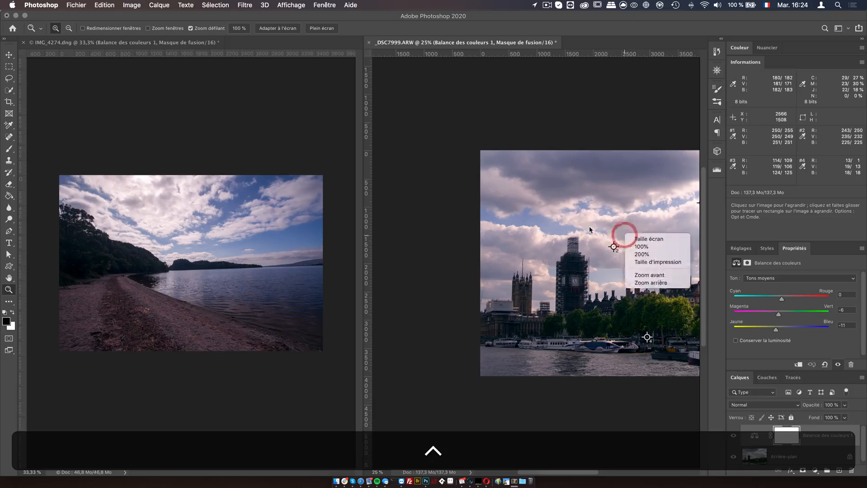
alt+click(563, 213)
key(space)
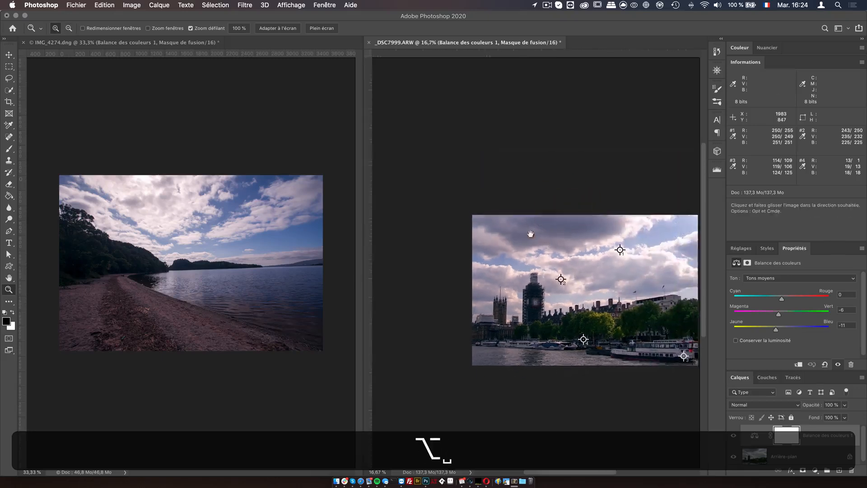
drag(531, 233, 499, 204)
drag(267, 223, 271, 212)
drag(507, 207, 513, 207)
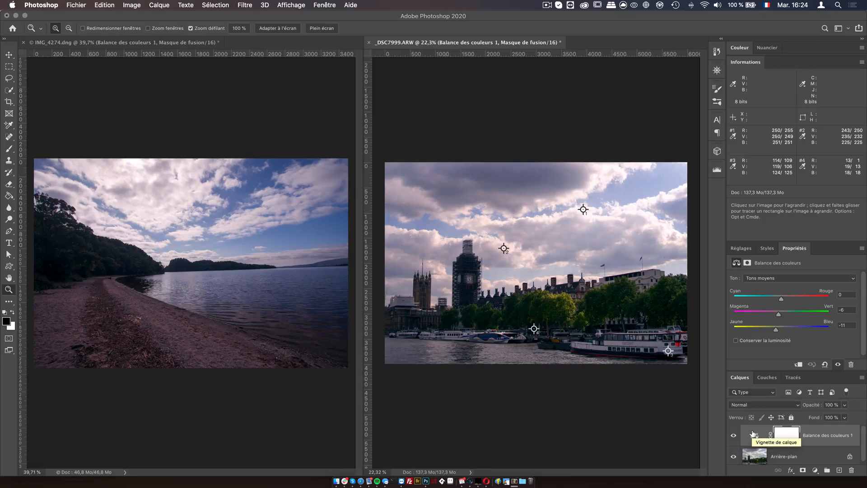
click(740, 248)
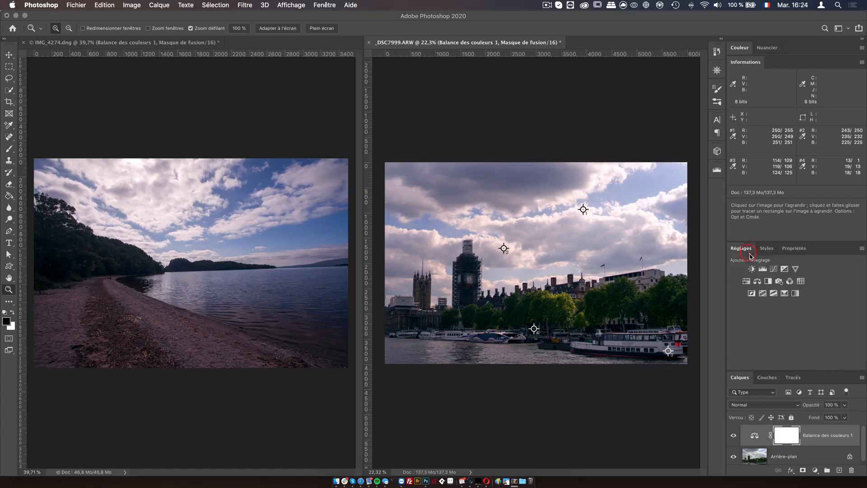
click(784, 249)
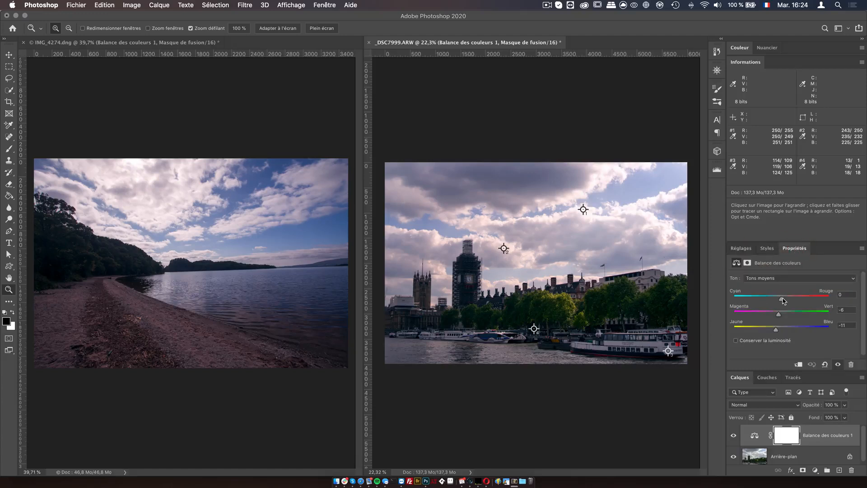